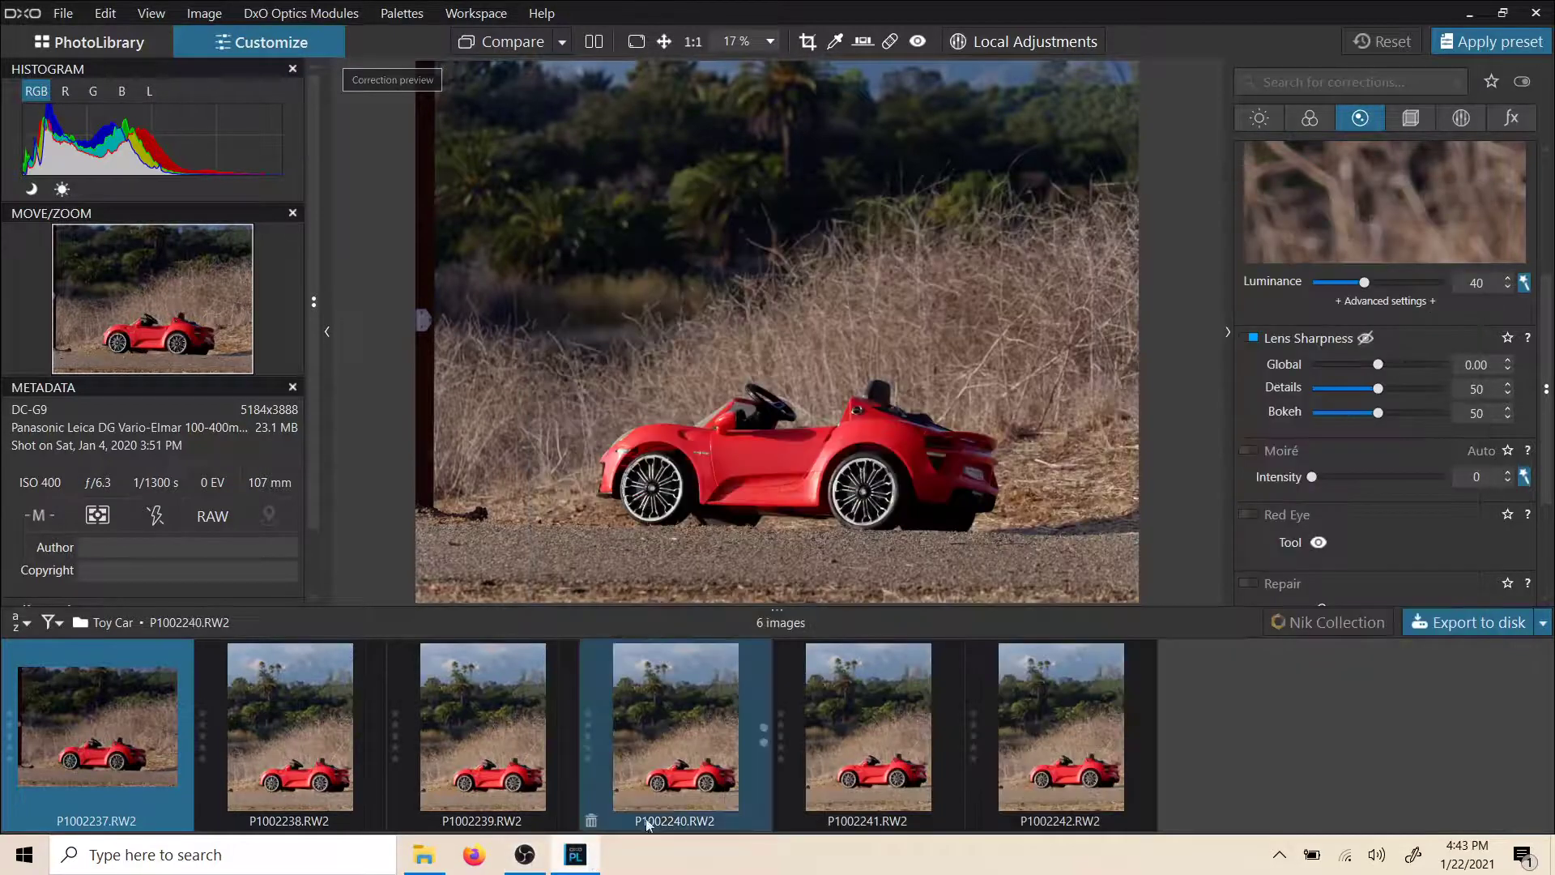
Hide the filmstrip to enlarge the photo and switch to Local Adjustments mode
mouse_move(679, 775)
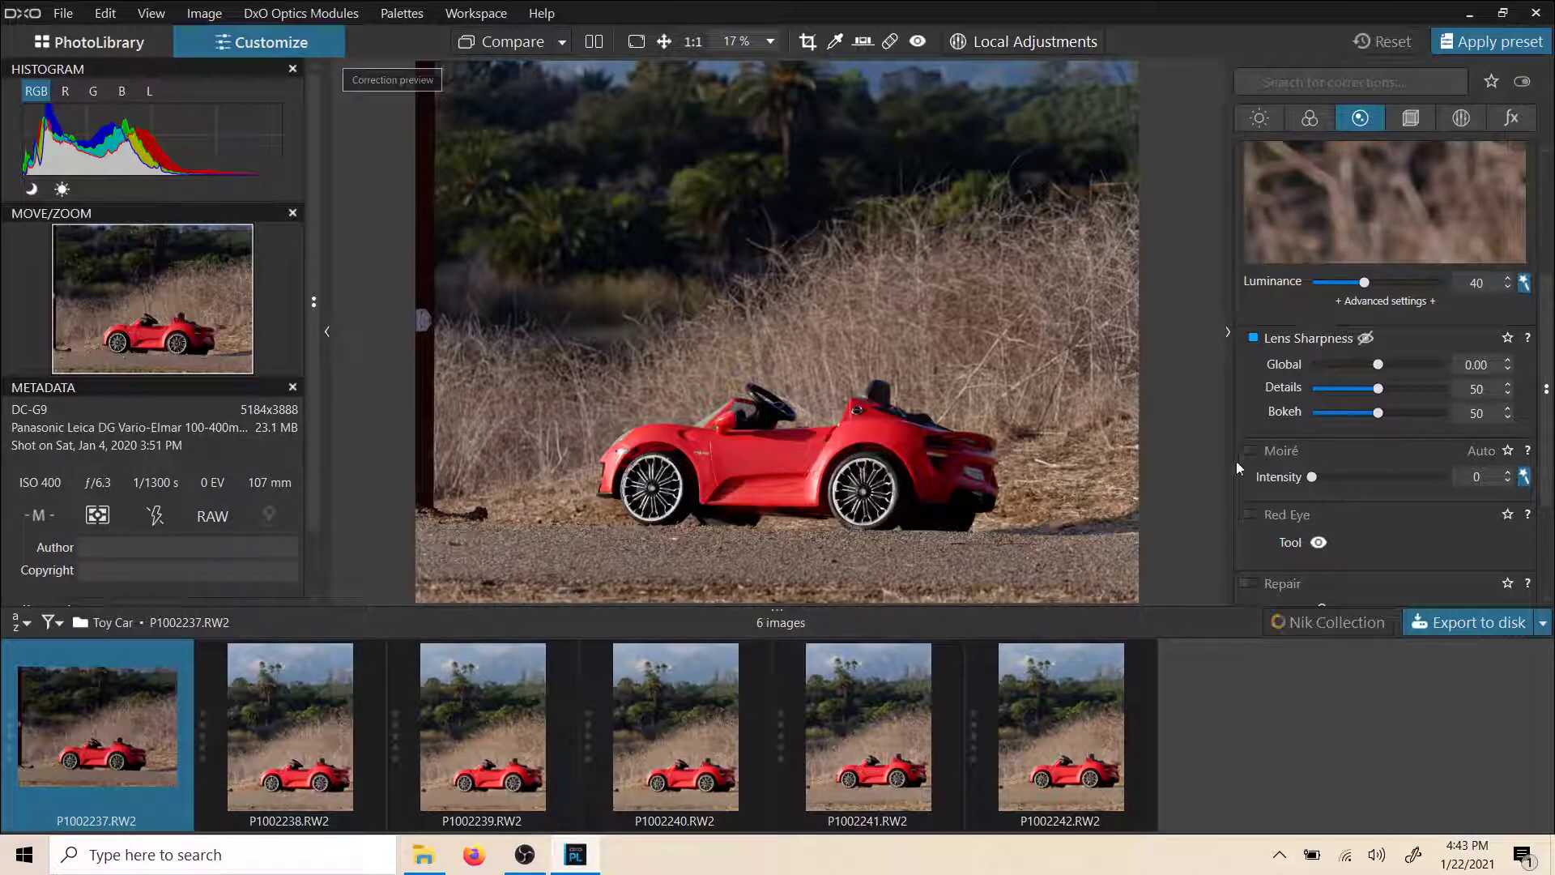
left_click_drag(782, 622, 782, 792)
left_click(1049, 41)
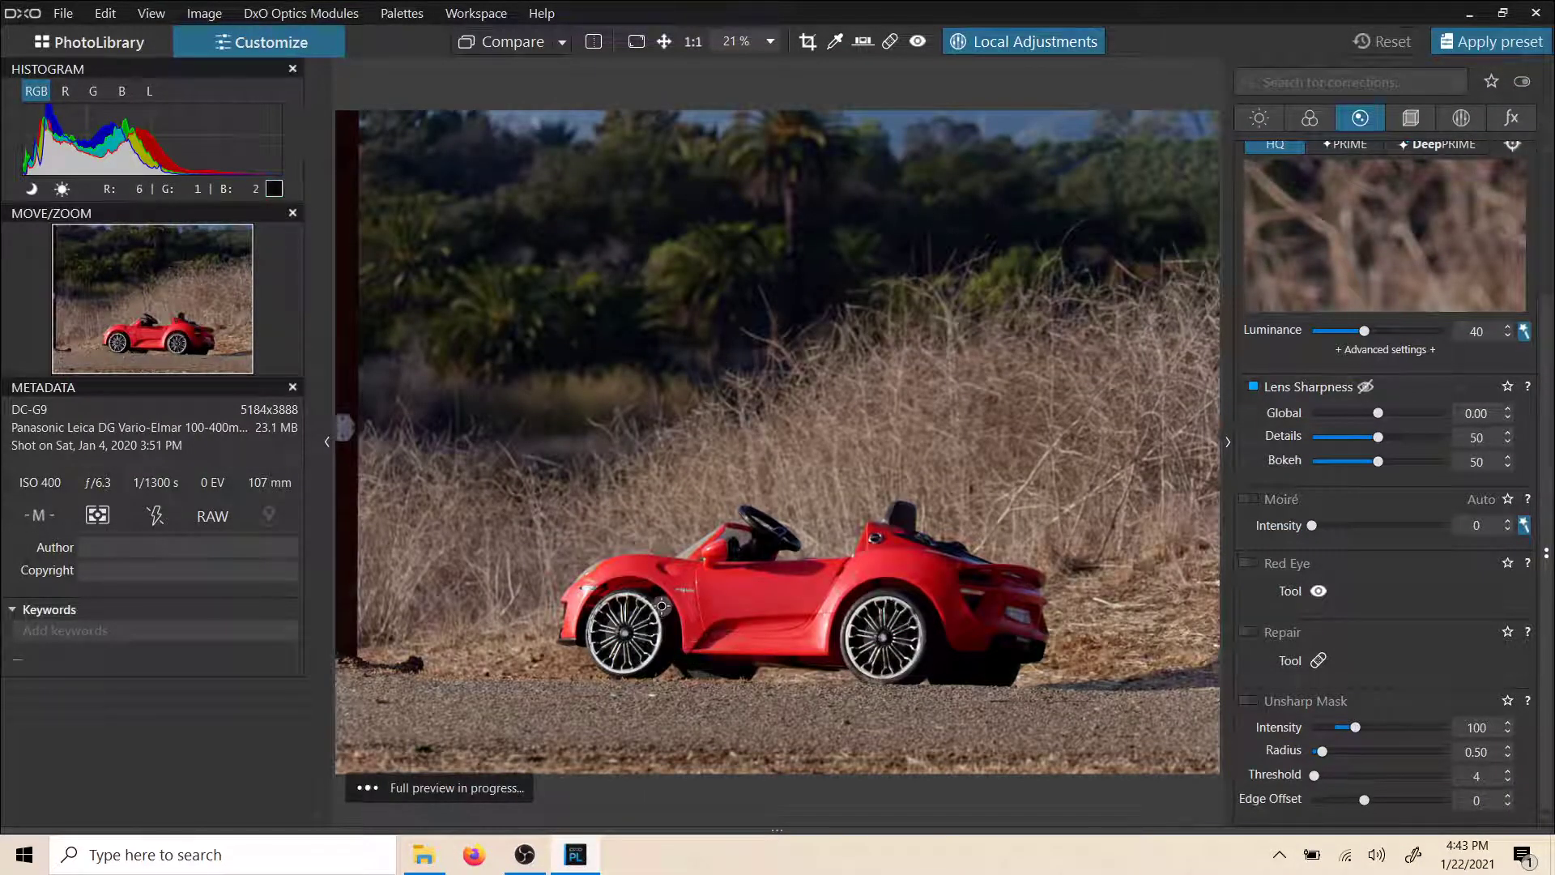
Zoom in and centre the red car, then bring up the local adjustment tool wheel over it
scroll(767, 591, "up", 2)
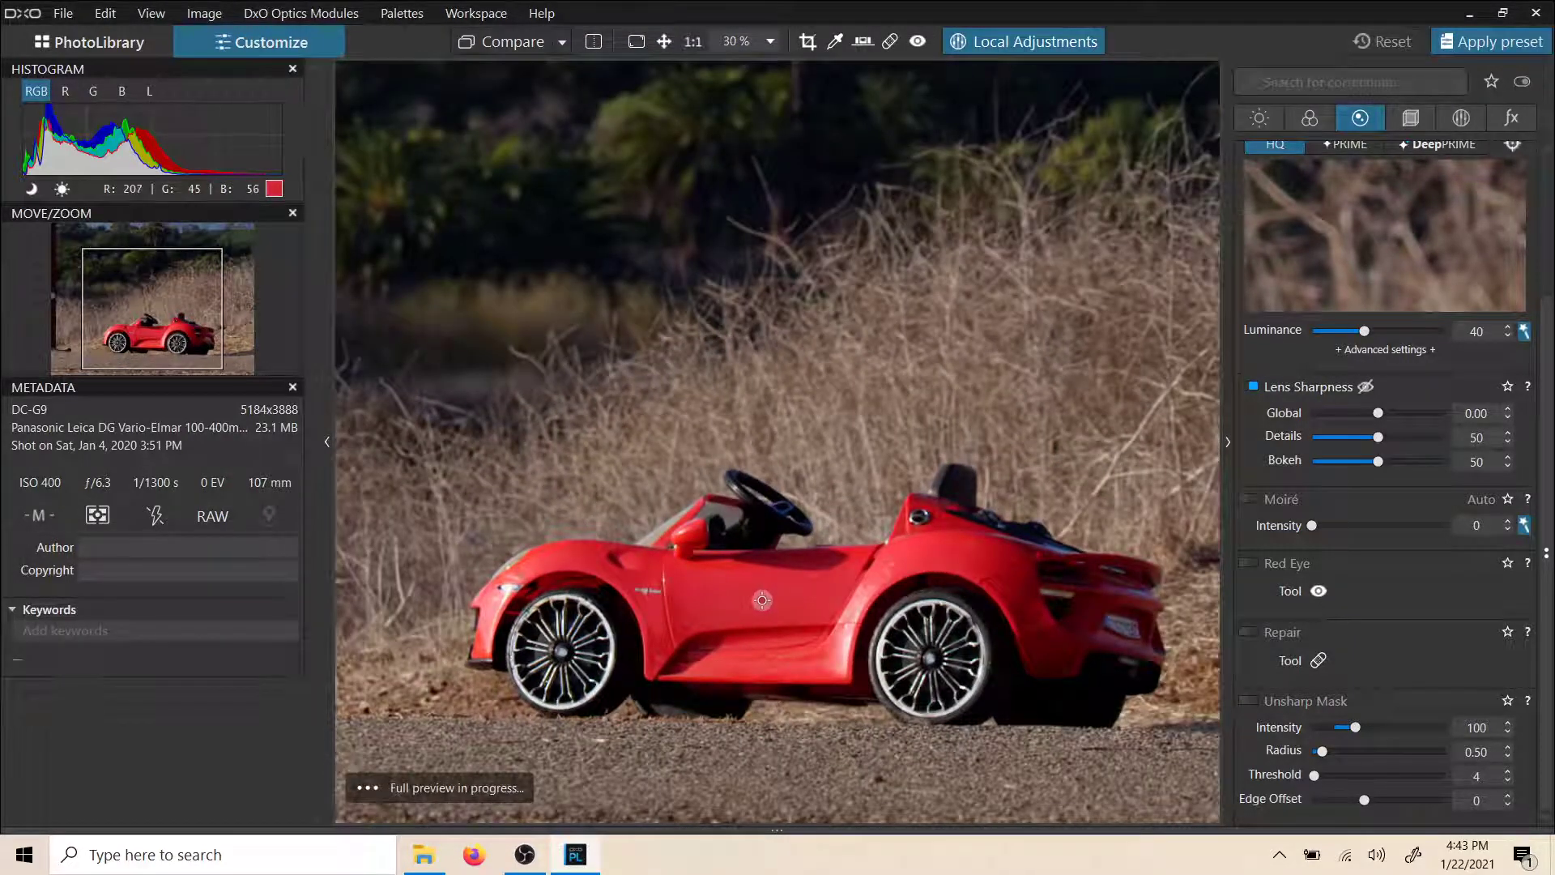
left_click_drag(762, 599, 736, 546)
right_click(736, 532)
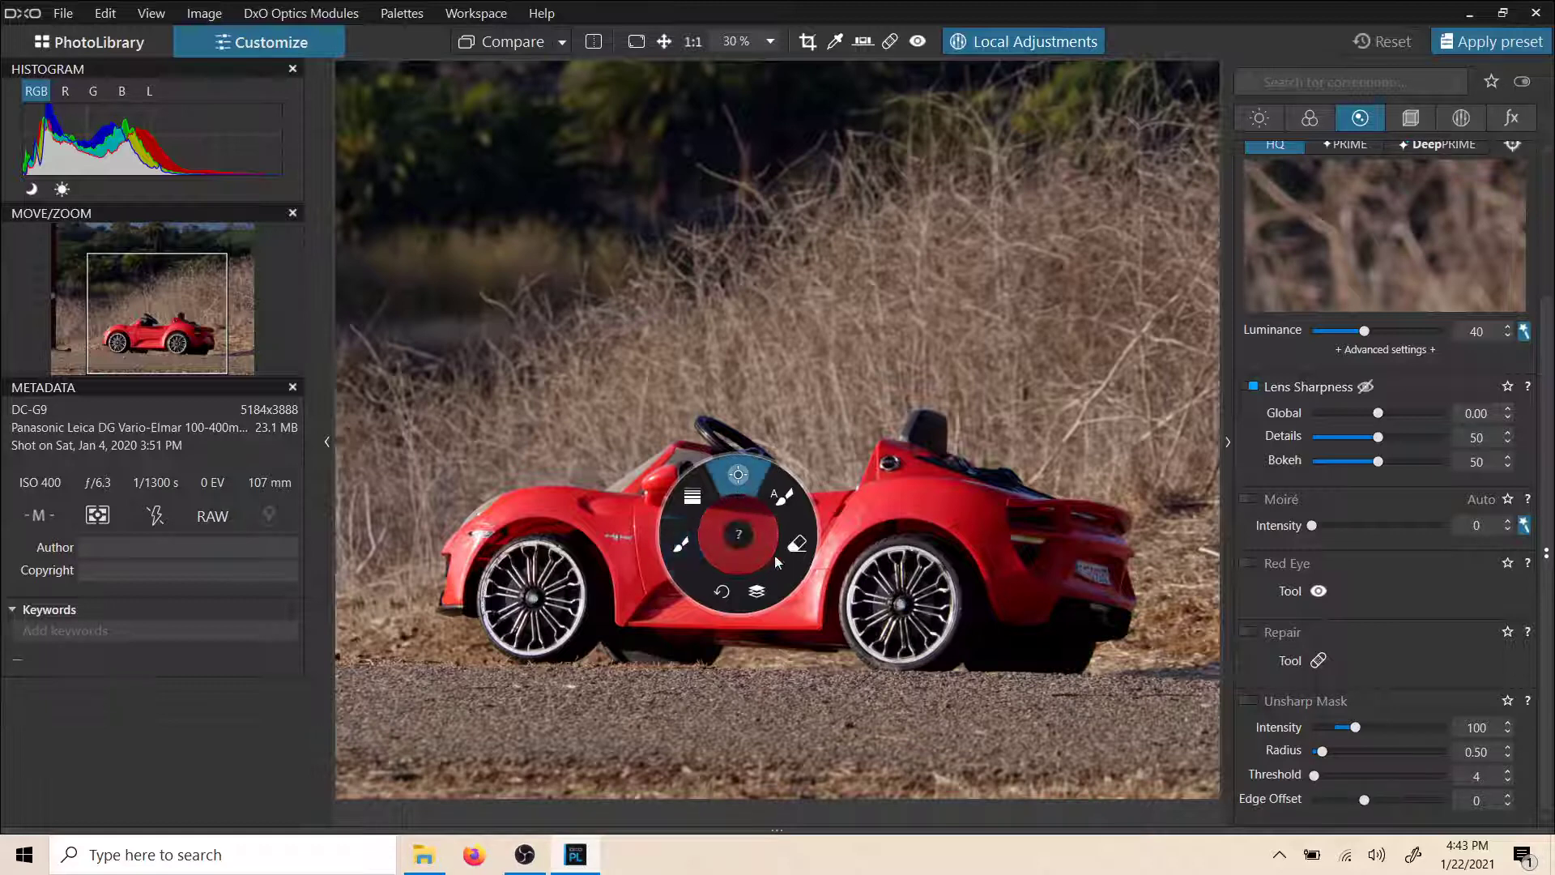
Choose the Auto mask brush and shrink its size over the car door
left_click(782, 489)
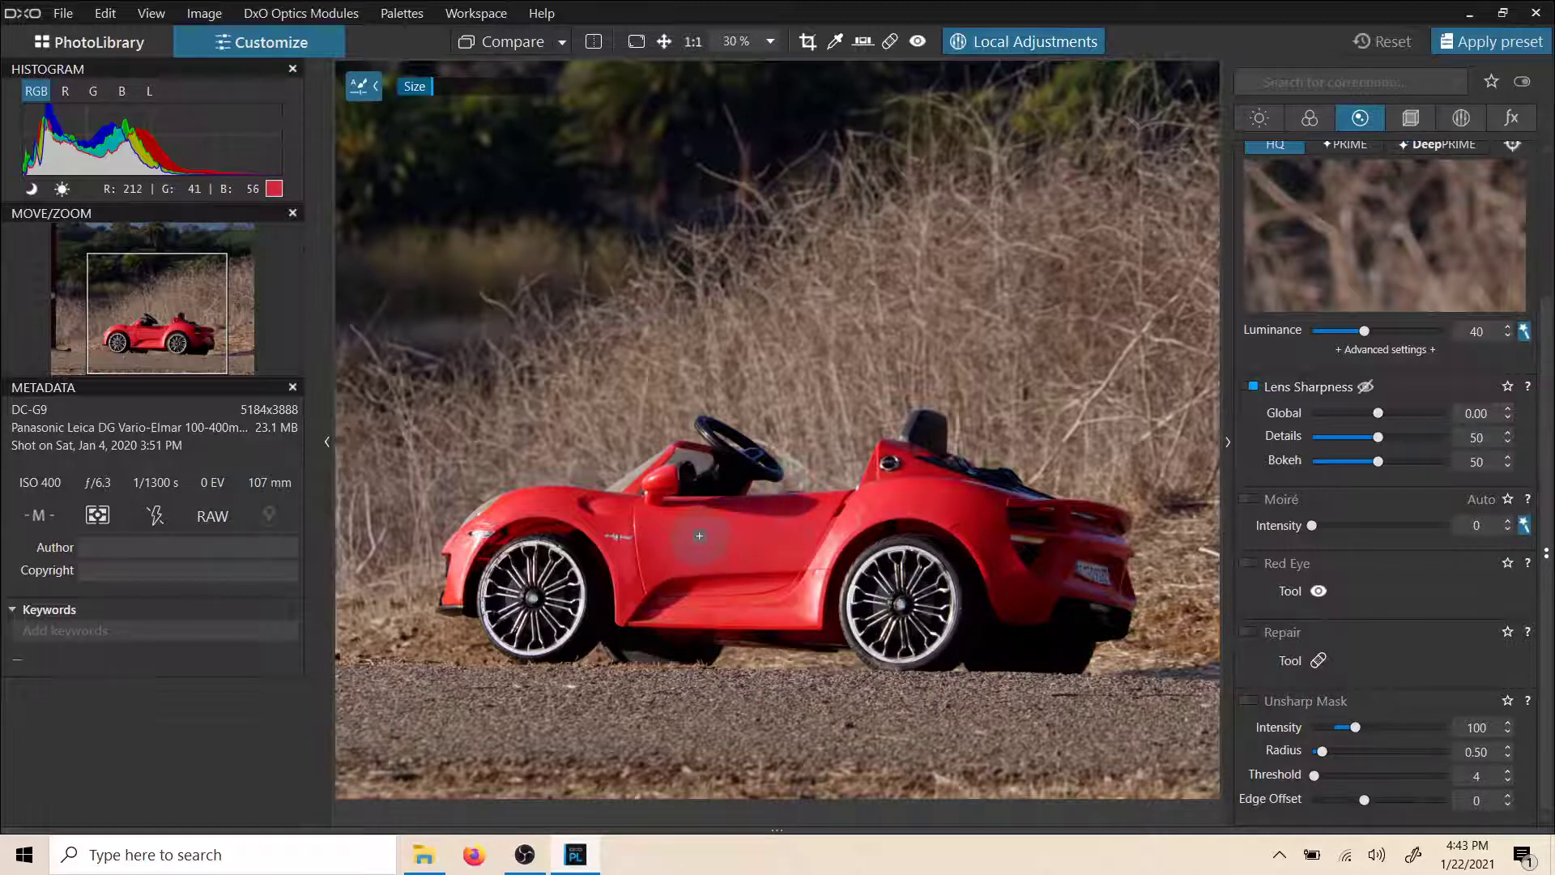
scroll(698, 535, "up", 1)
scroll(699, 535, "up", 1)
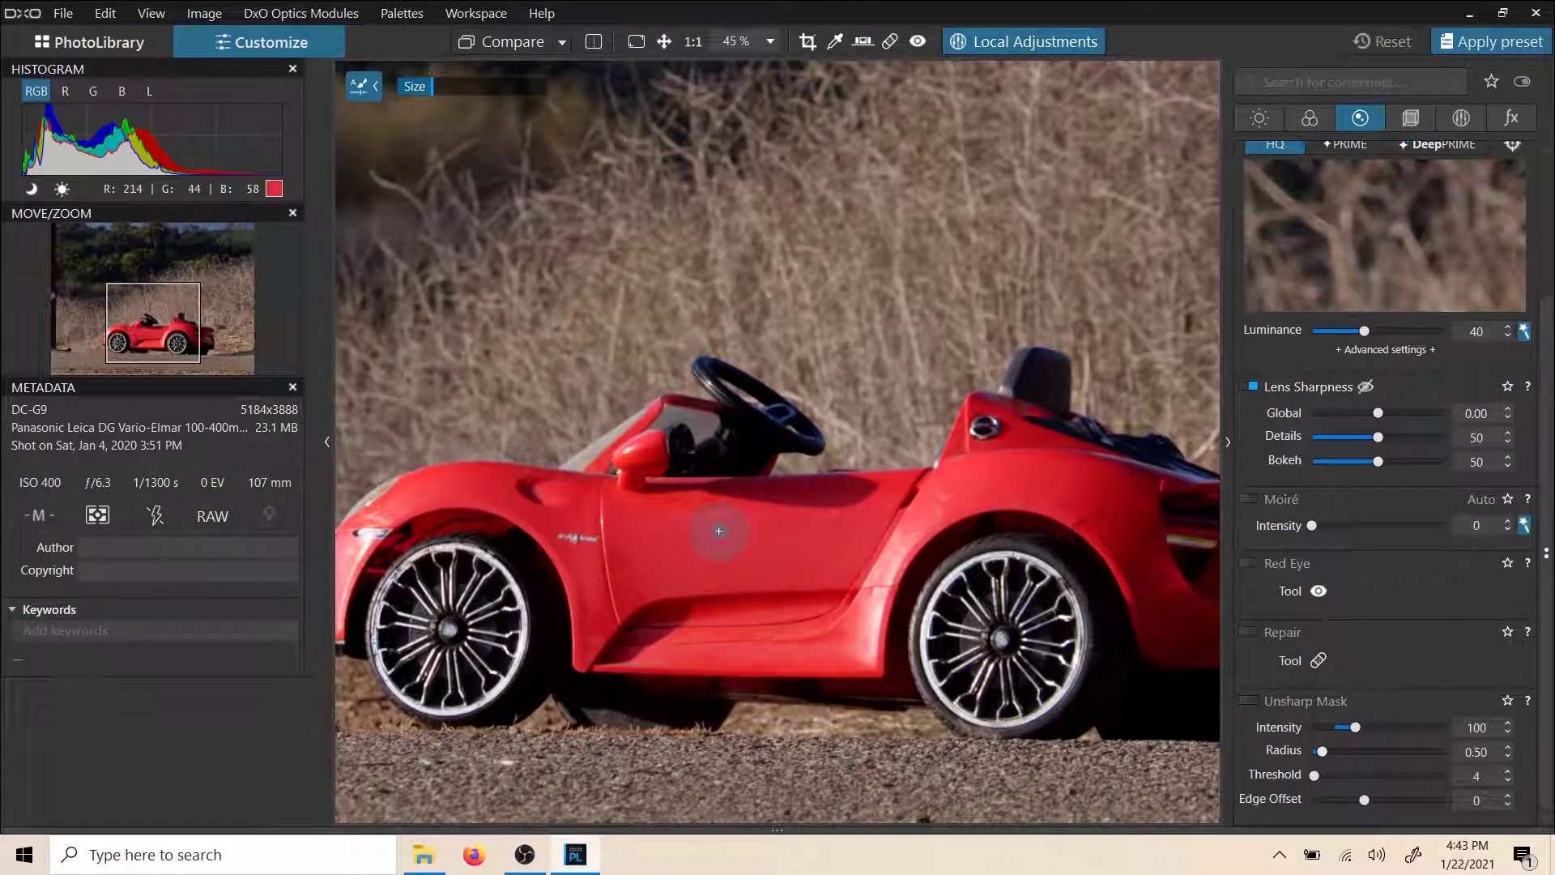
scroll(717, 530, "up", 2)
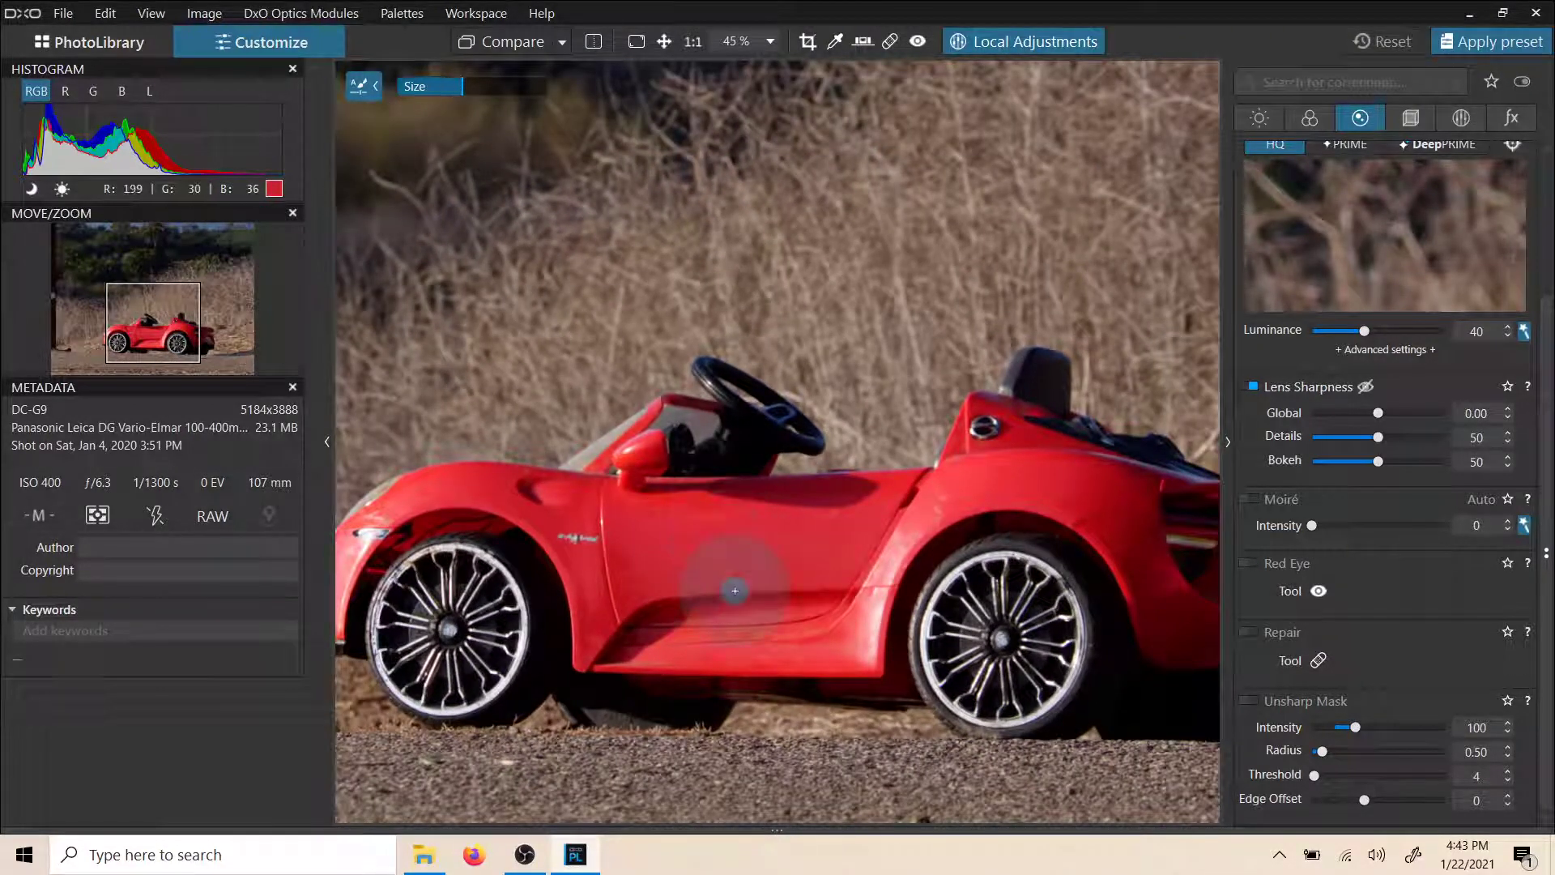
scroll(733, 532, "up", 1)
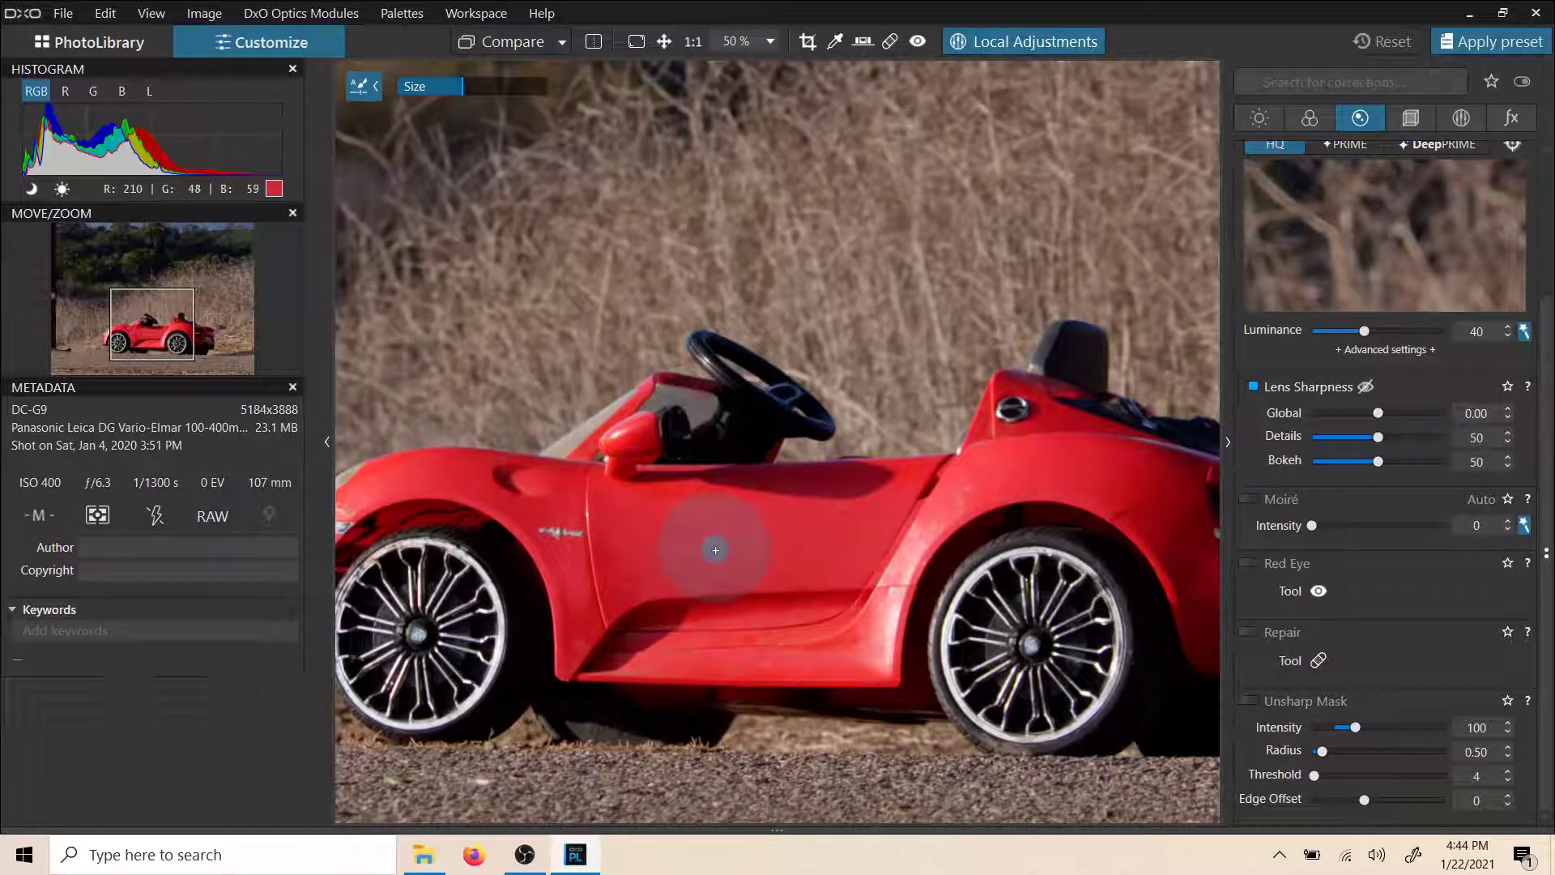
scroll(721, 550, "down", 2)
scroll(717, 555, "up", 2)
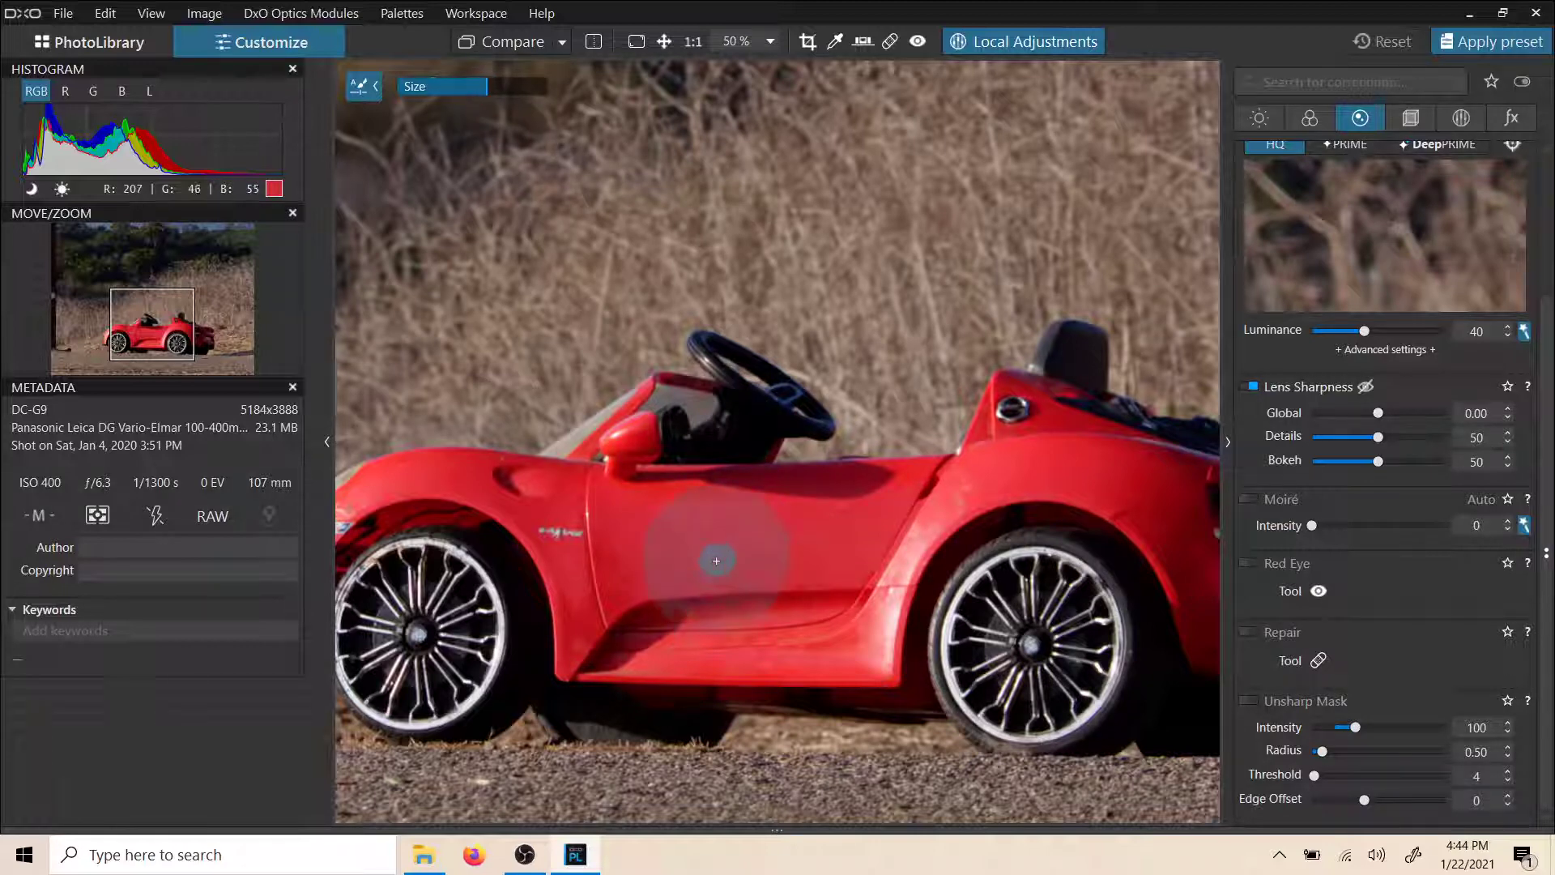
scroll(716, 564, "up", 2)
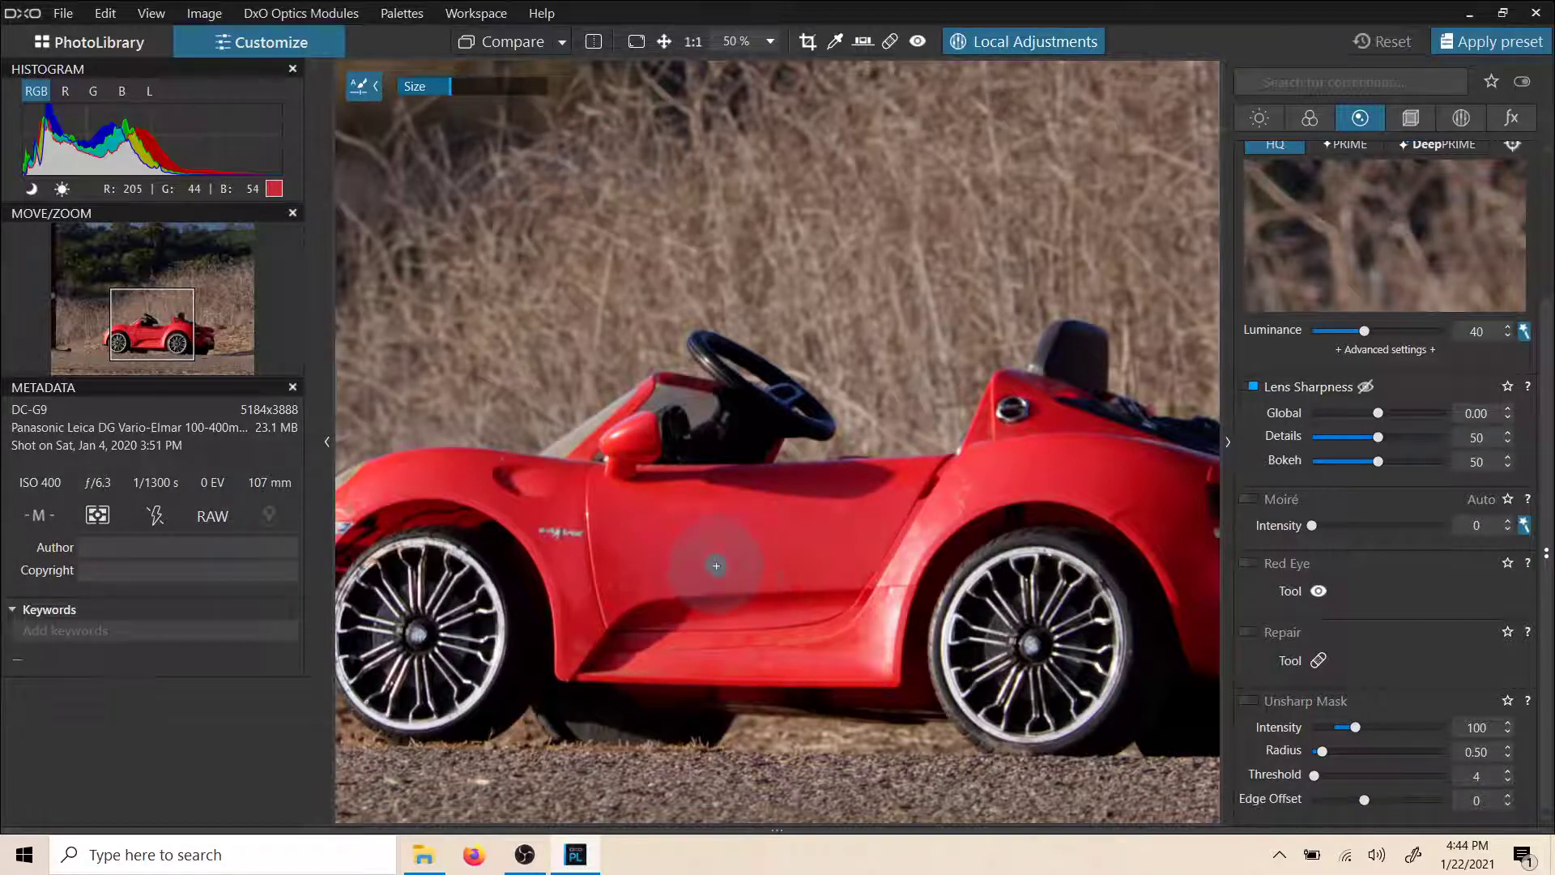
scroll(716, 566, "down", 1)
scroll(716, 567, "up", 3)
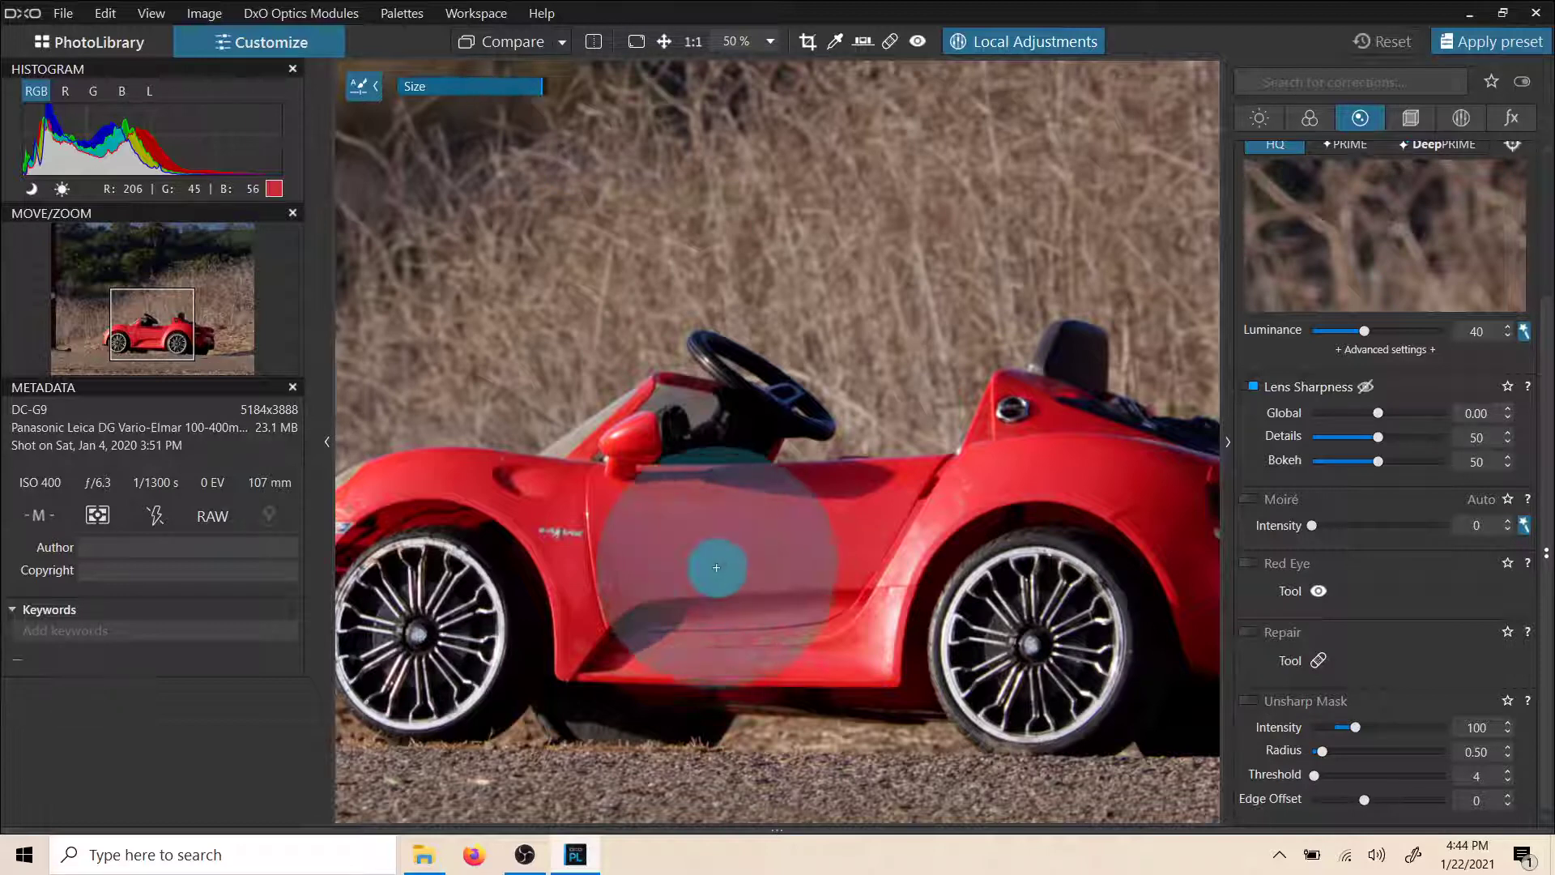
scroll(716, 569, "up", 1)
scroll(716, 568, "down", 4)
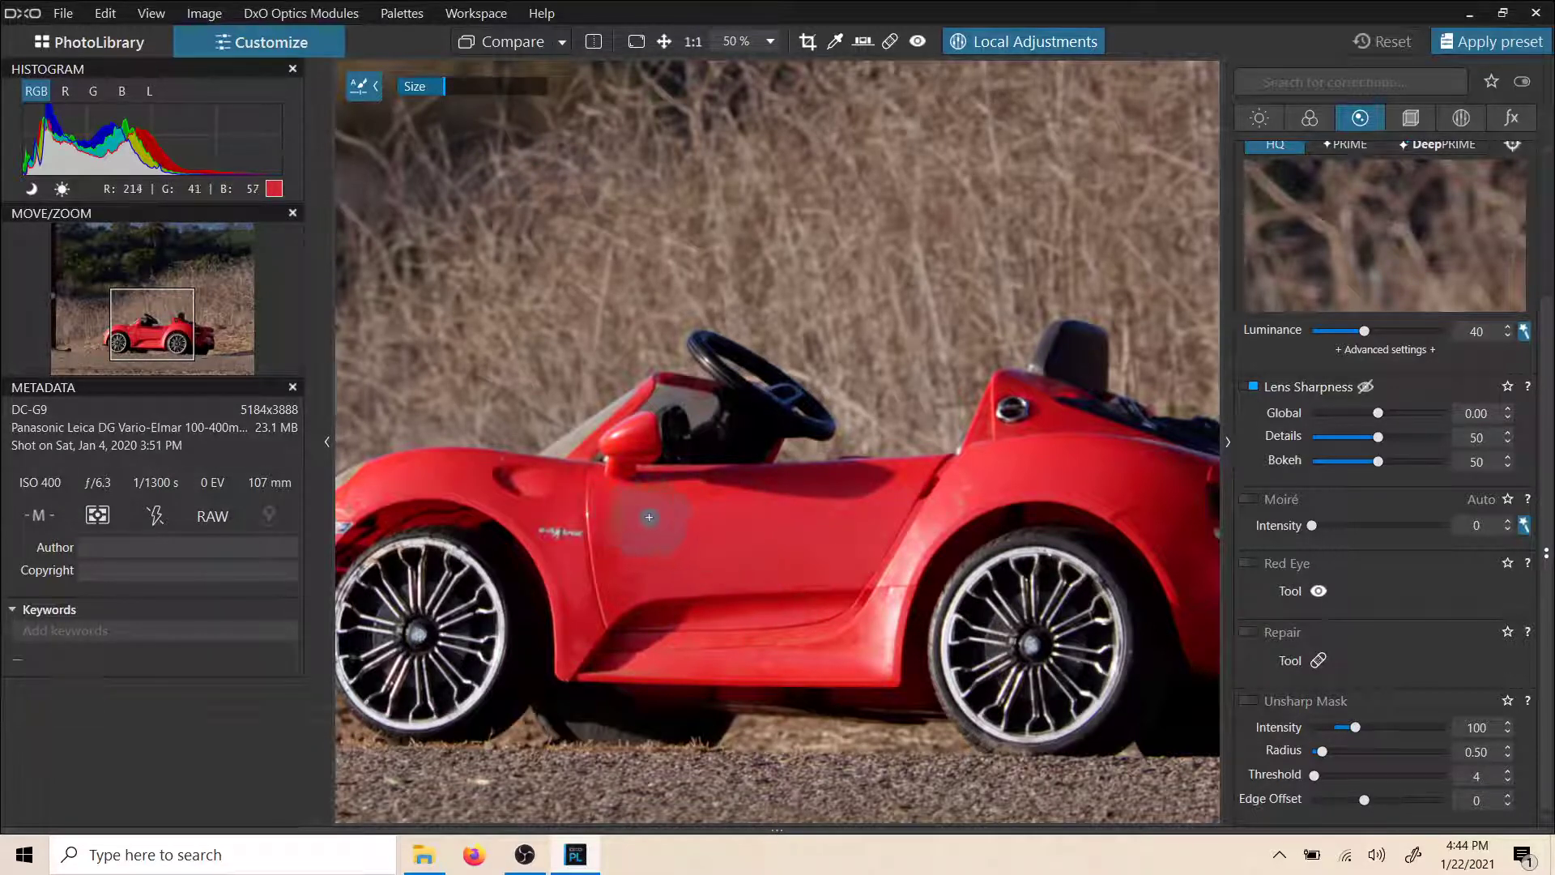
Paint an auto mask across the car door, then erase its upper band and leftover patches
mouse_move(576, 508)
left_mouse_down()
mouse_move(827, 521)
mouse_move(683, 530)
mouse_move(762, 547)
left_mouse_up()
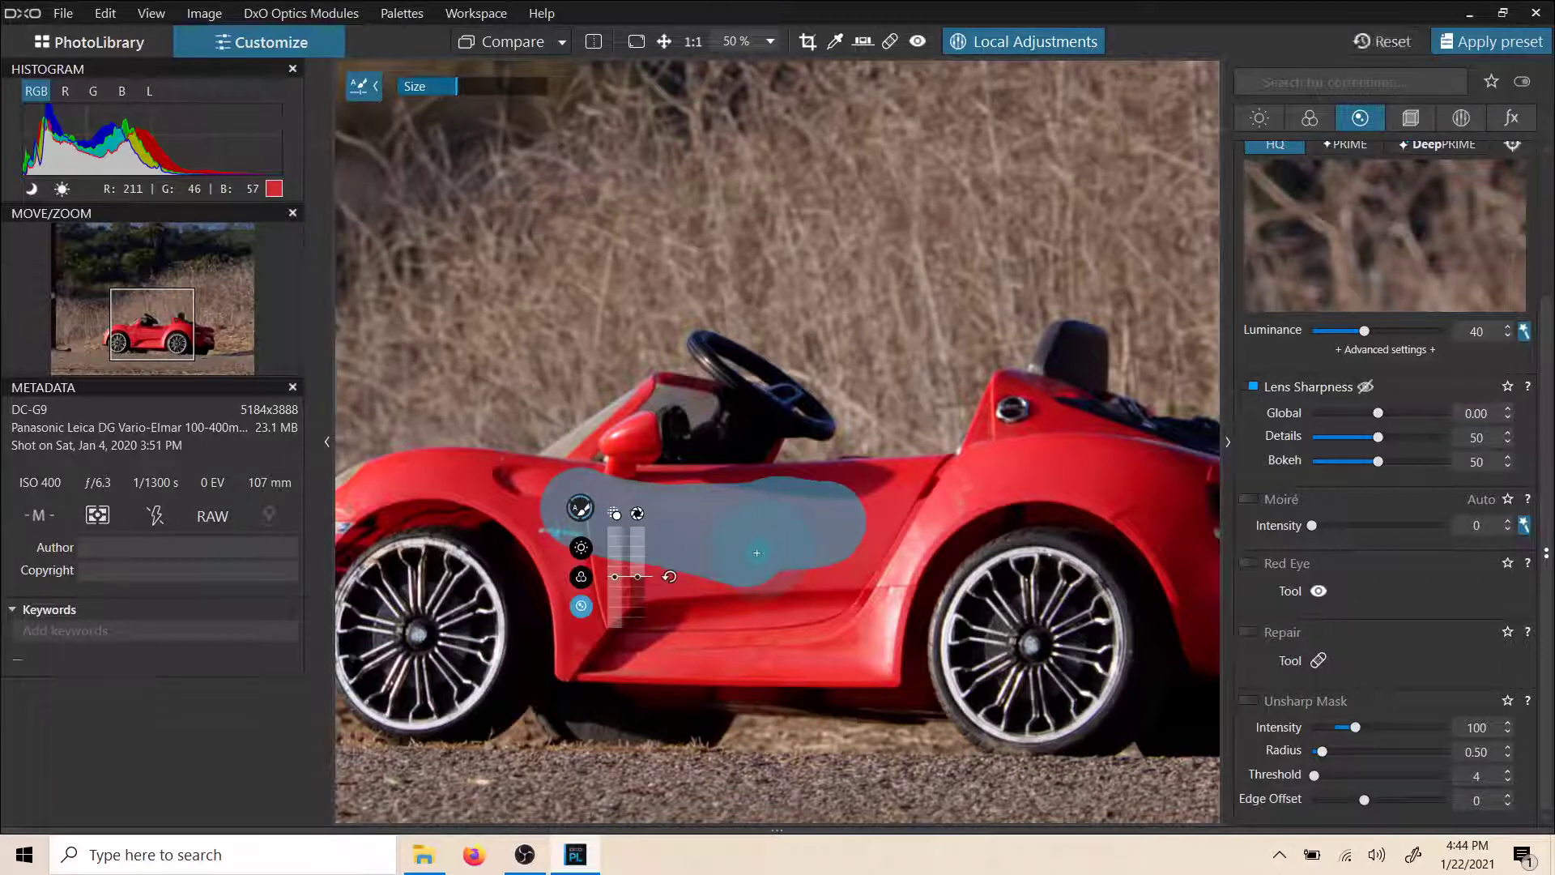
right_click(580, 506)
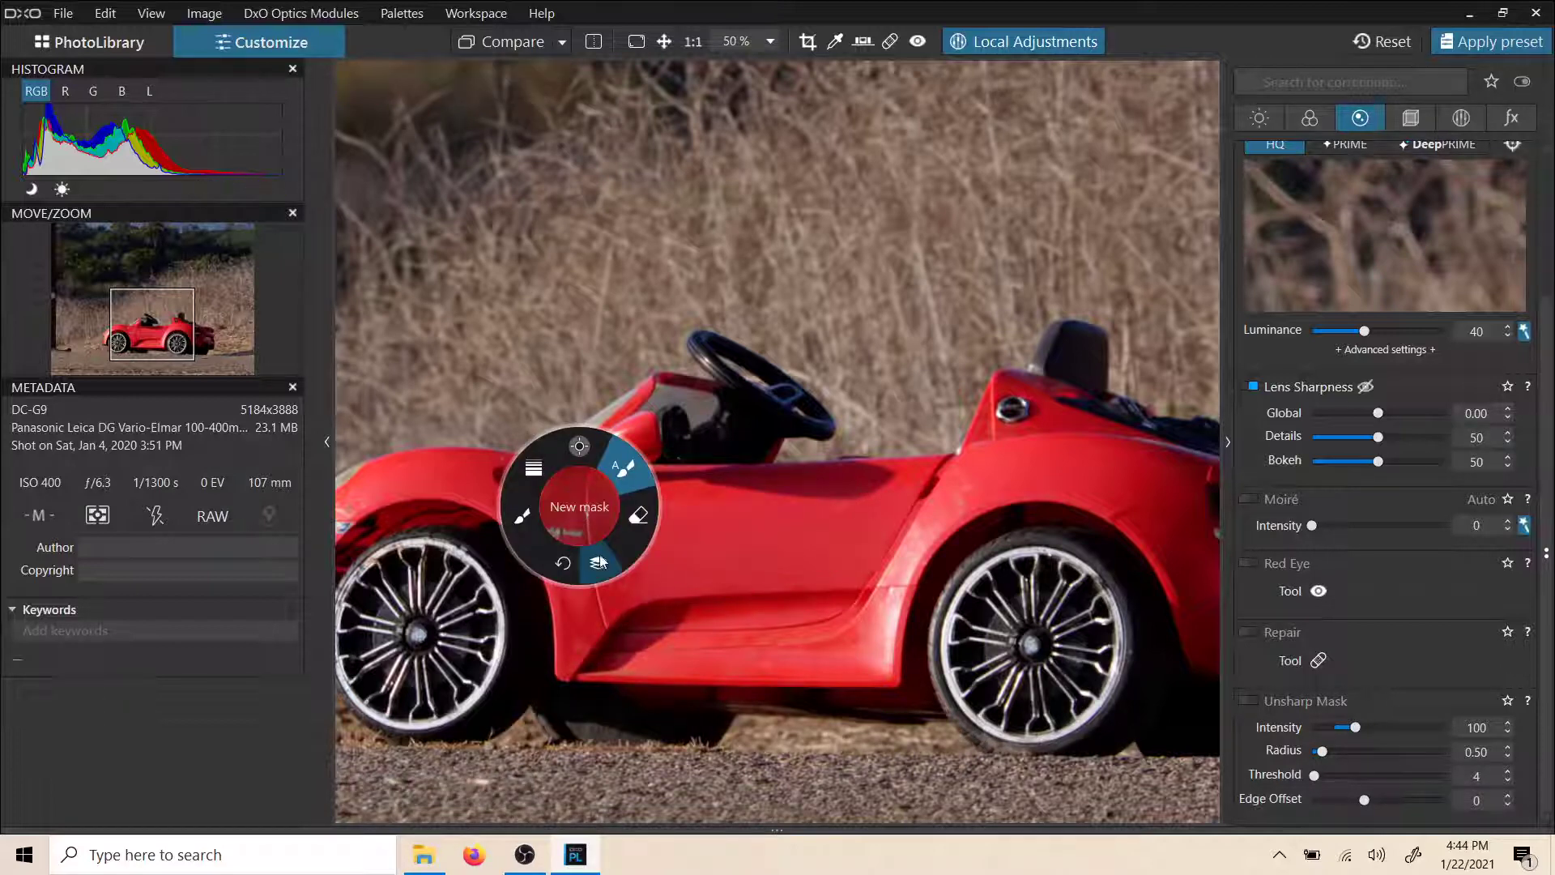
left_click(637, 515)
mouse_move(571, 485)
left_mouse_down()
mouse_move(703, 486)
mouse_move(808, 516)
mouse_move(887, 506)
left_mouse_up()
mouse_move(716, 459)
left_mouse_down()
mouse_move(671, 545)
mouse_move(716, 541)
left_mouse_up()
Reselect the mask eraser from the tool wheel, then bring up the wheel to change brushes
scroll(745, 526, "up", 6)
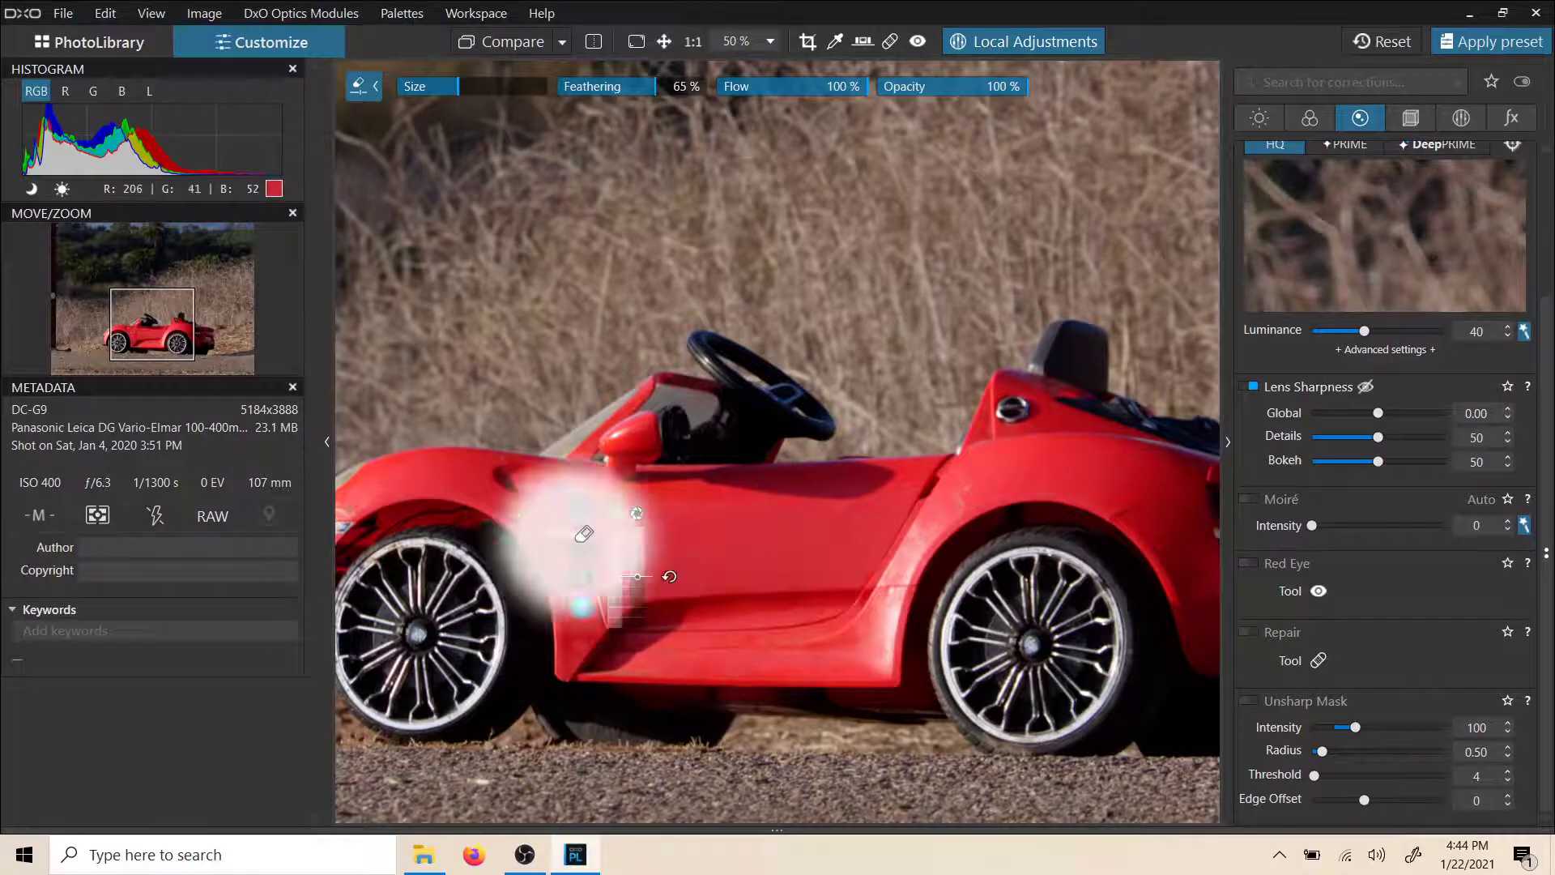
mouse_move(580, 508)
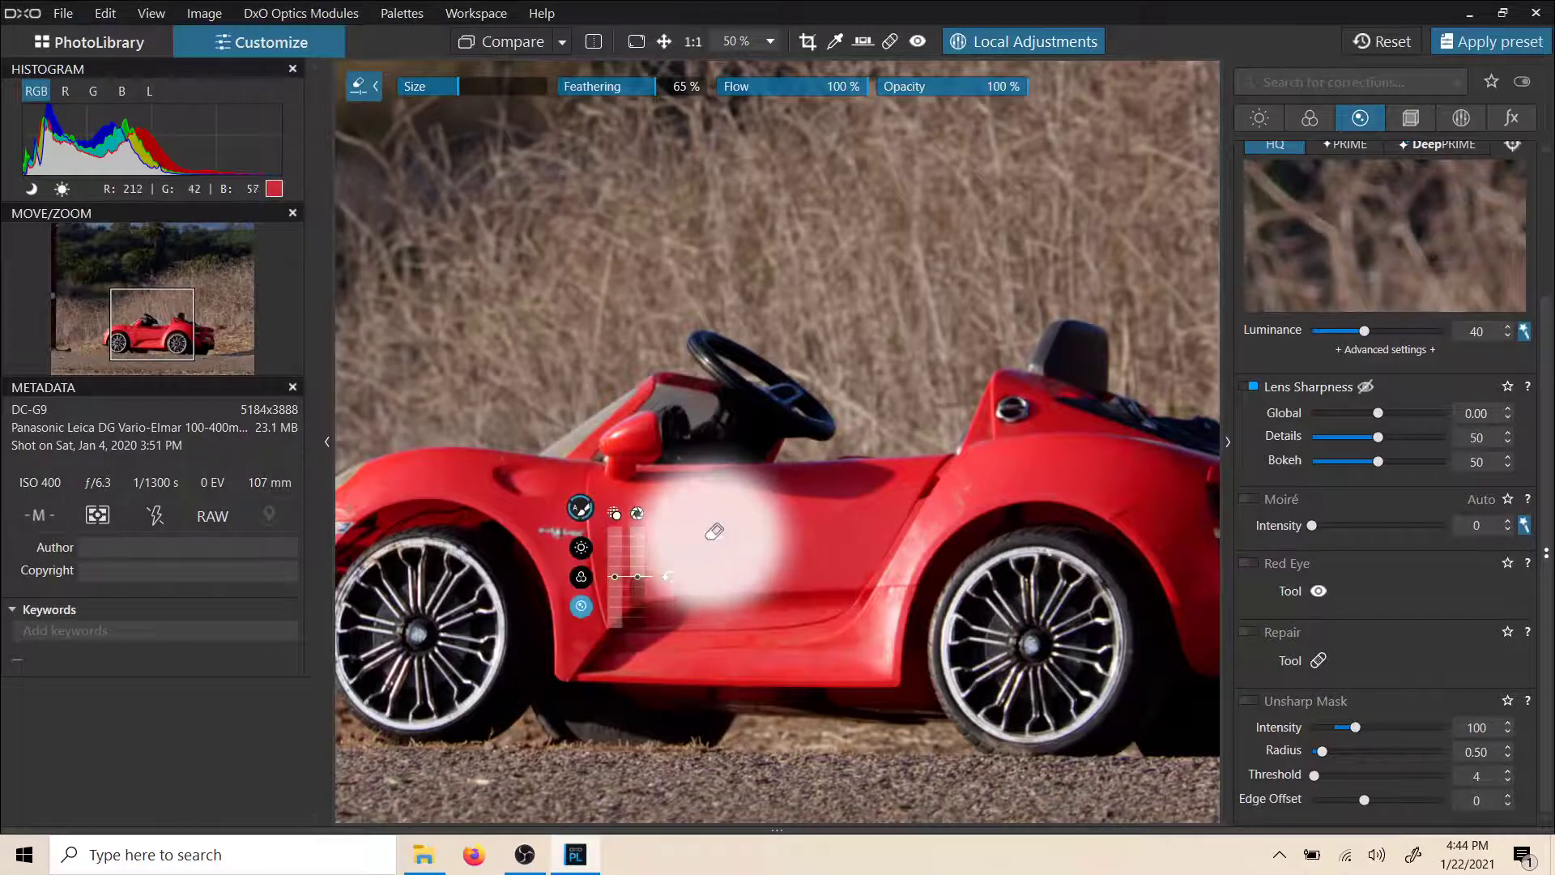
right_click(582, 511)
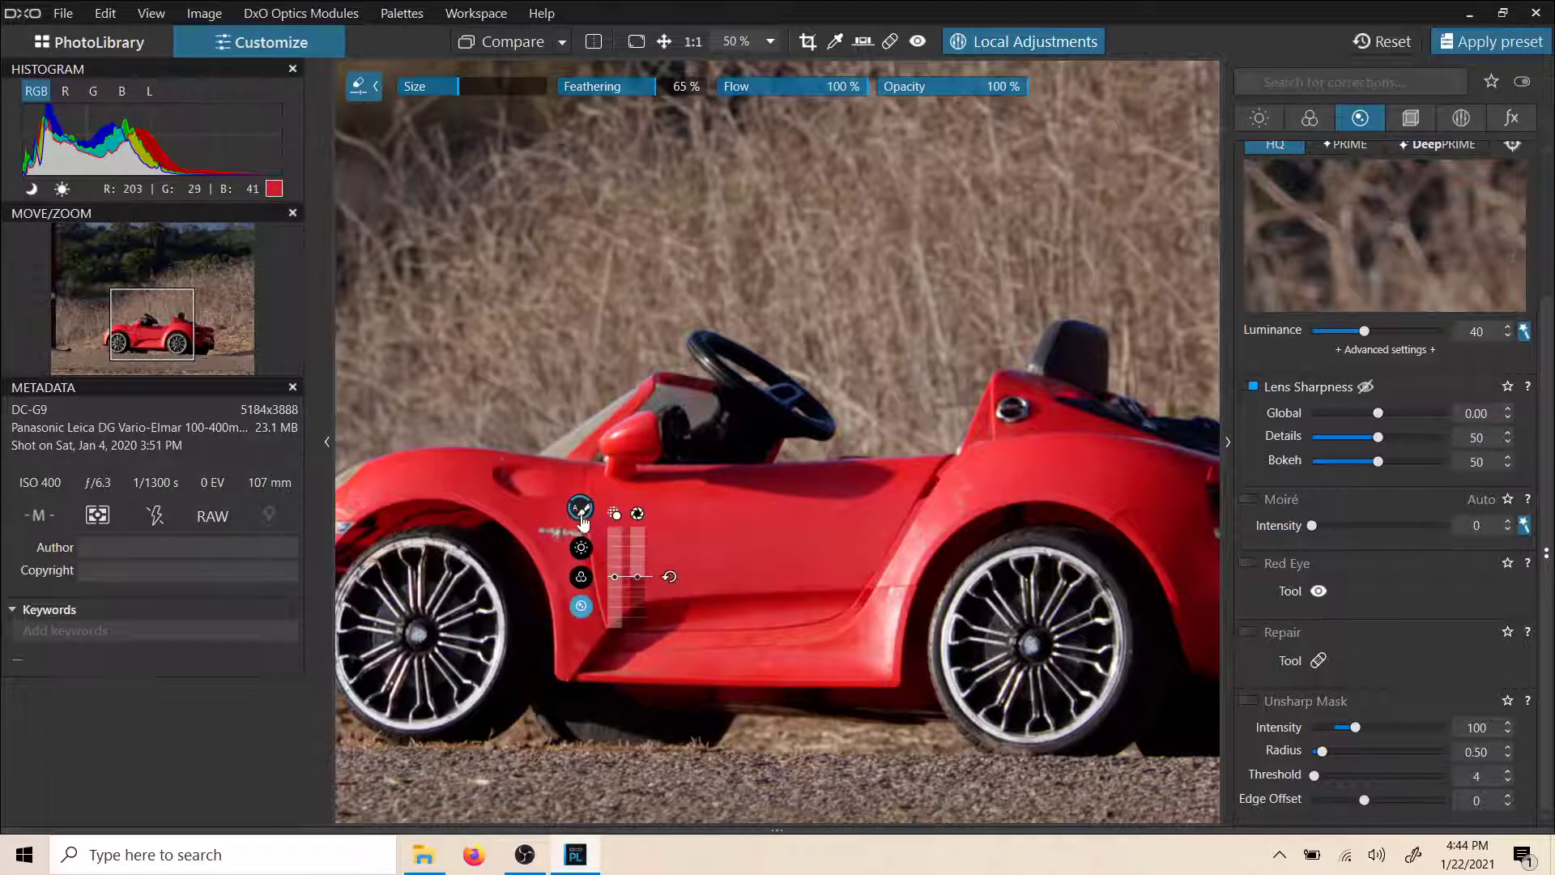
right_click(580, 508)
left_click(637, 519)
right_click(580, 508)
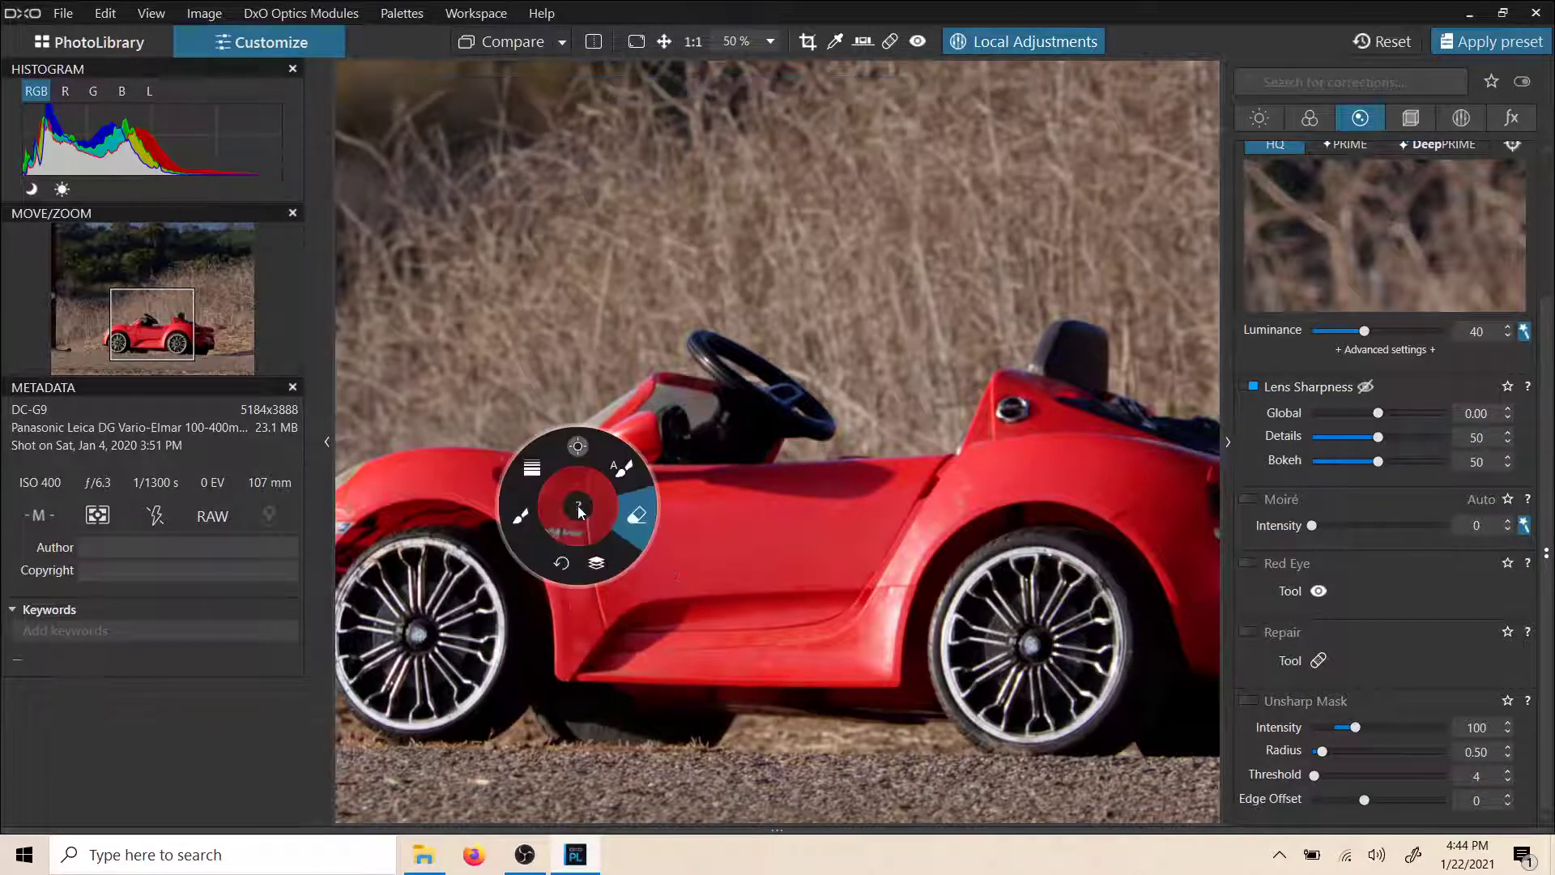
Paint the auto mask over the car door, up toward the seat and along the front fender
left_click(629, 480)
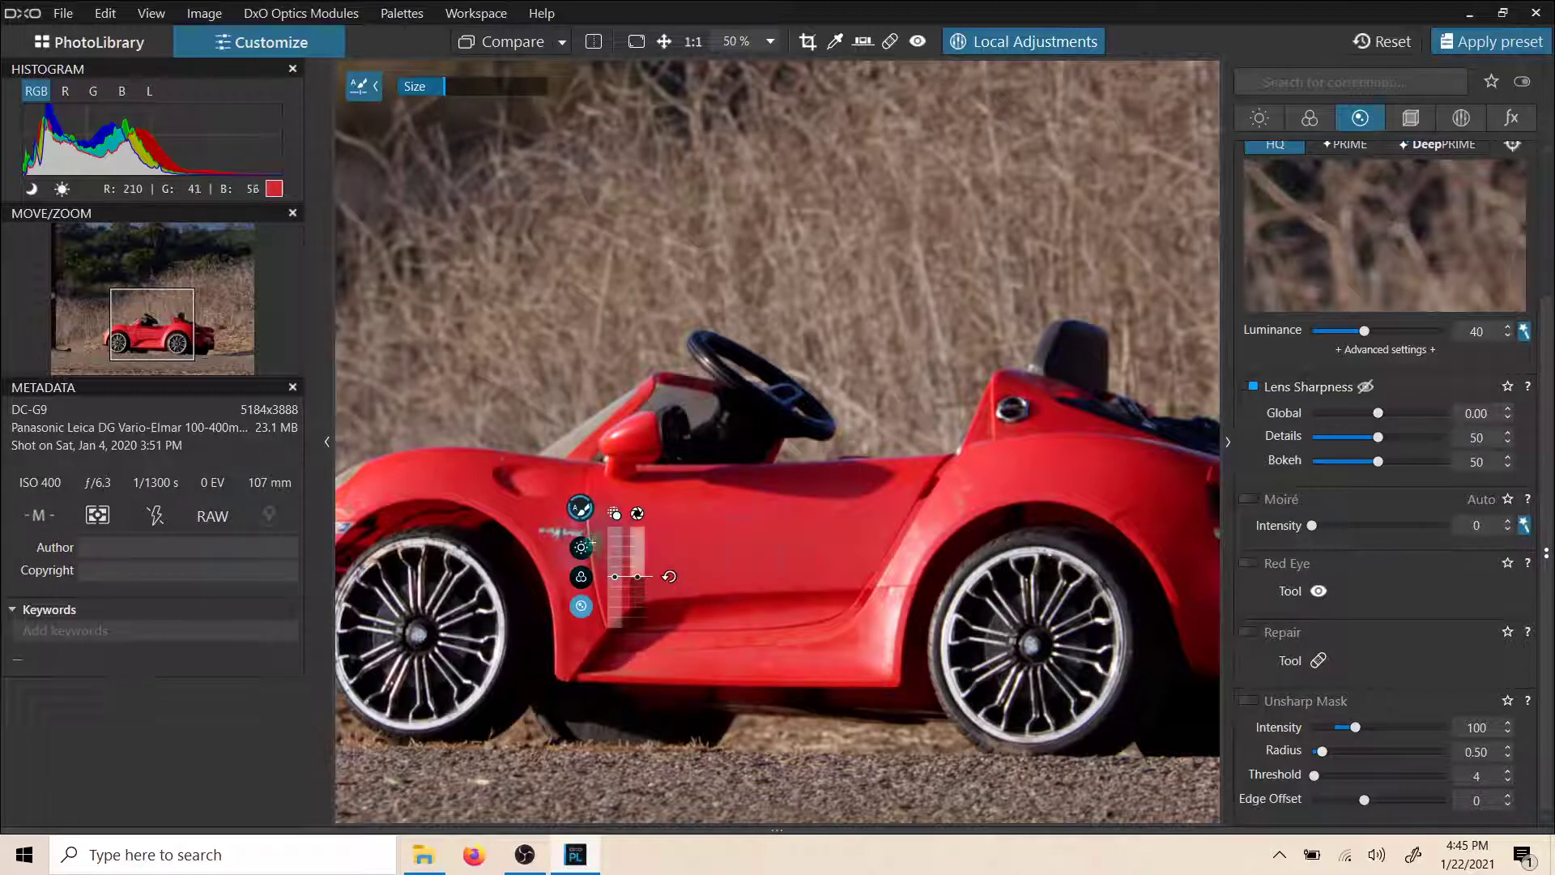
left_click(580, 549)
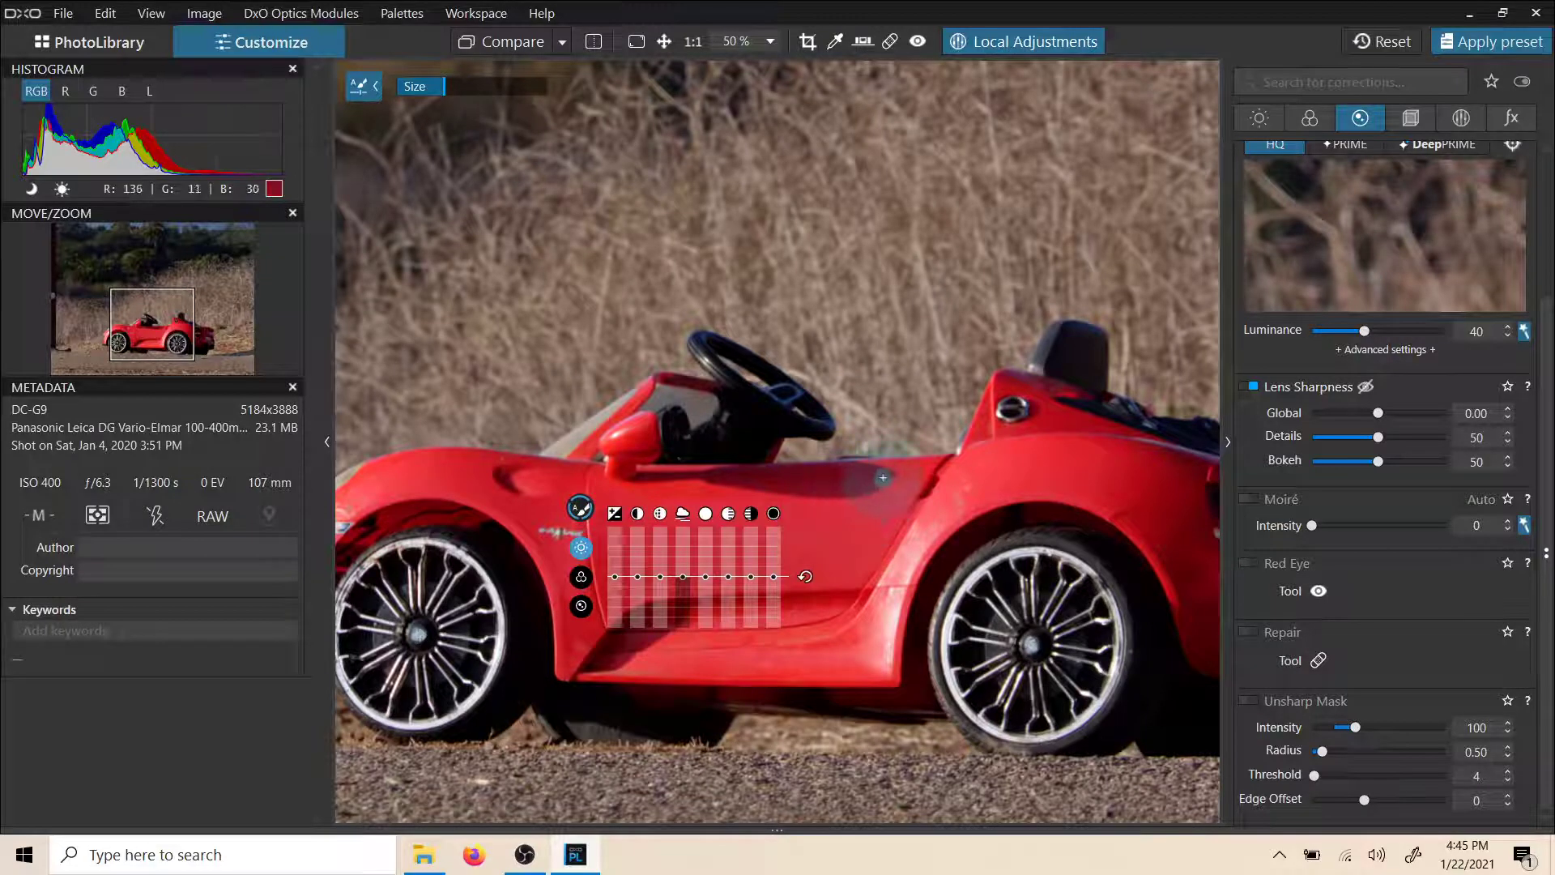
left_click_drag(862, 482, 911, 478)
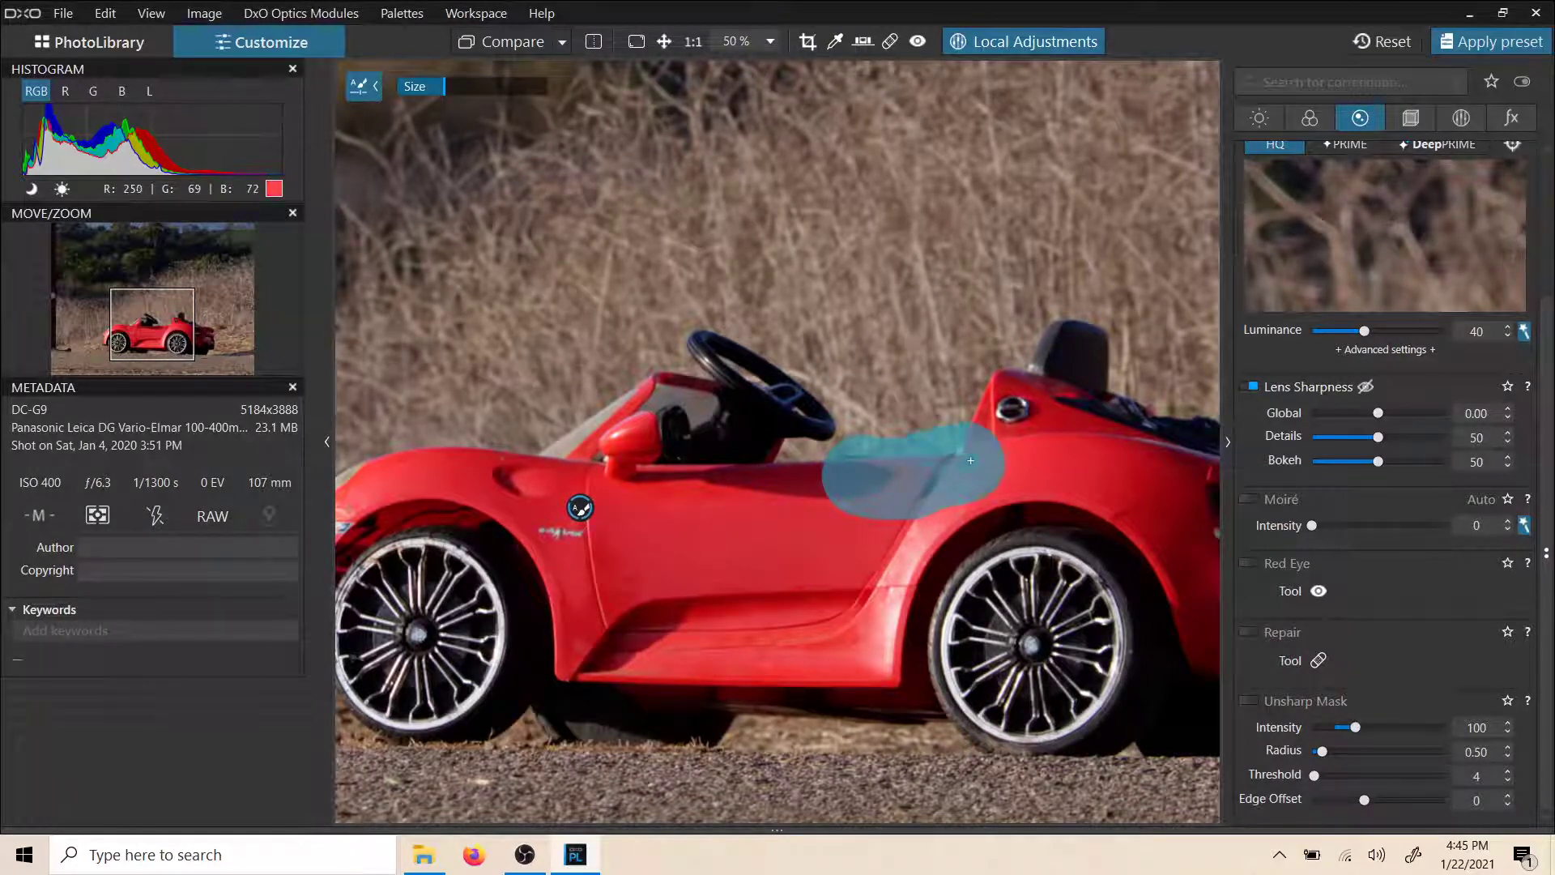
mouse_move(982, 444)
left_mouse_down()
mouse_move(1022, 382)
mouse_move(1200, 437)
mouse_move(1207, 664)
mouse_move(1209, 636)
mouse_move(1148, 532)
mouse_move(1030, 477)
mouse_move(1144, 487)
mouse_move(1036, 435)
mouse_move(916, 551)
mouse_move(884, 675)
mouse_move(563, 671)
mouse_move(545, 644)
mouse_move(566, 628)
mouse_move(560, 582)
mouse_move(517, 510)
mouse_move(470, 486)
mouse_move(340, 506)
mouse_move(380, 476)
left_mouse_up()
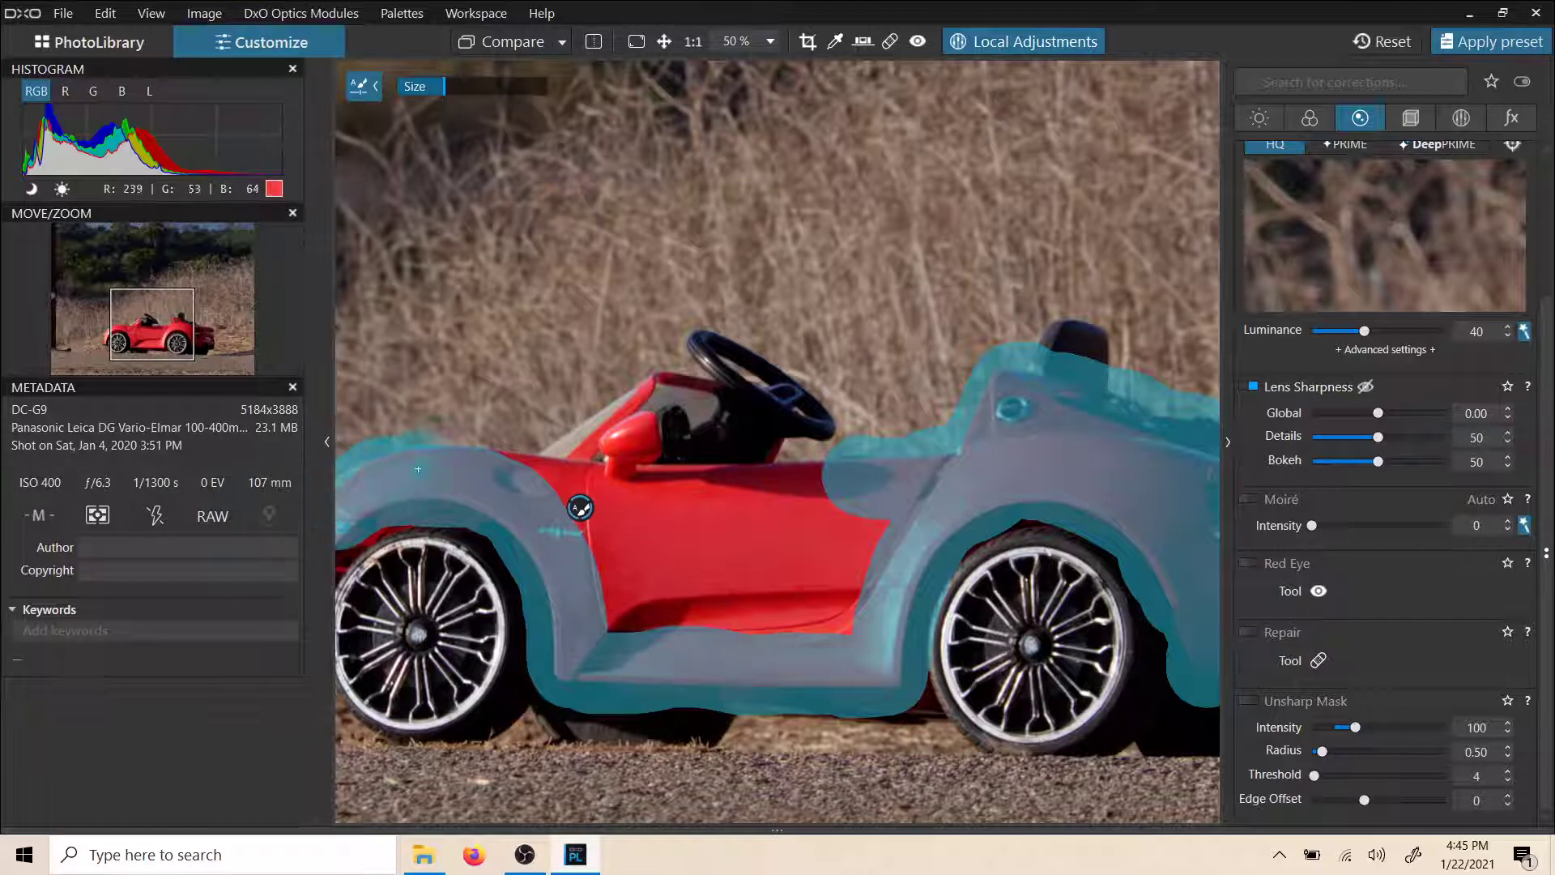
mouse_move(484, 463)
left_mouse_down()
mouse_move(612, 473)
mouse_move(584, 449)
mouse_move(606, 424)
mouse_move(651, 392)
mouse_move(625, 442)
mouse_move(676, 393)
mouse_move(666, 382)
mouse_move(690, 393)
mouse_move(723, 409)
mouse_move(687, 443)
mouse_move(721, 430)
mouse_move(594, 515)
mouse_move(752, 541)
mouse_move(625, 523)
mouse_move(876, 512)
mouse_move(619, 531)
mouse_move(760, 553)
mouse_move(628, 567)
mouse_move(695, 602)
mouse_move(809, 604)
left_mouse_up()
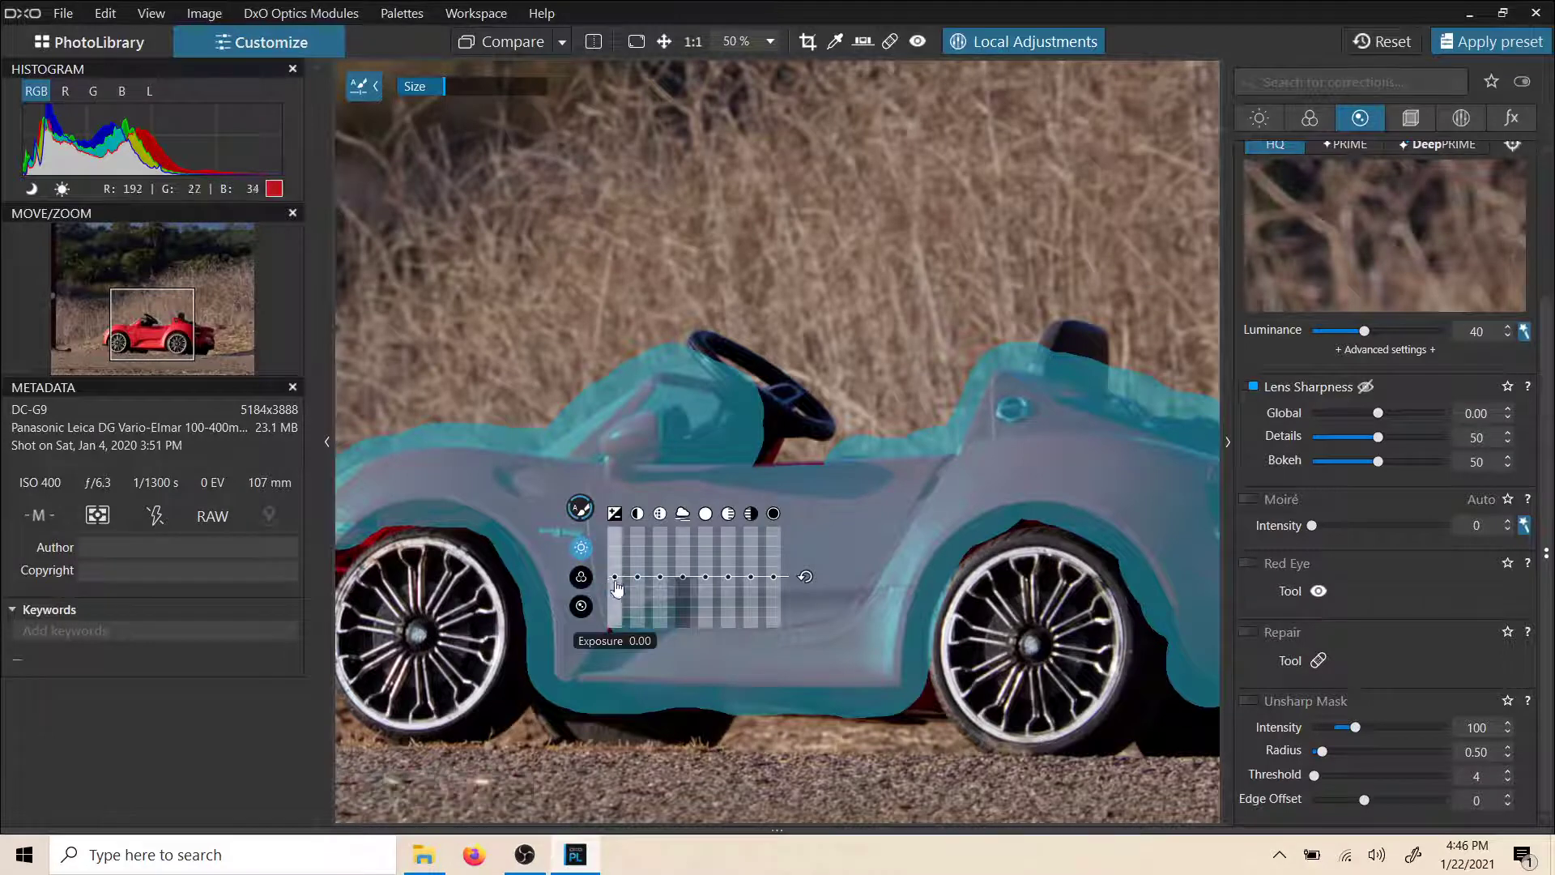
Try the masked car's exposure at about -1.14, then 2.25, then back down to 1.16
left_click_drag(615, 586, 614, 608)
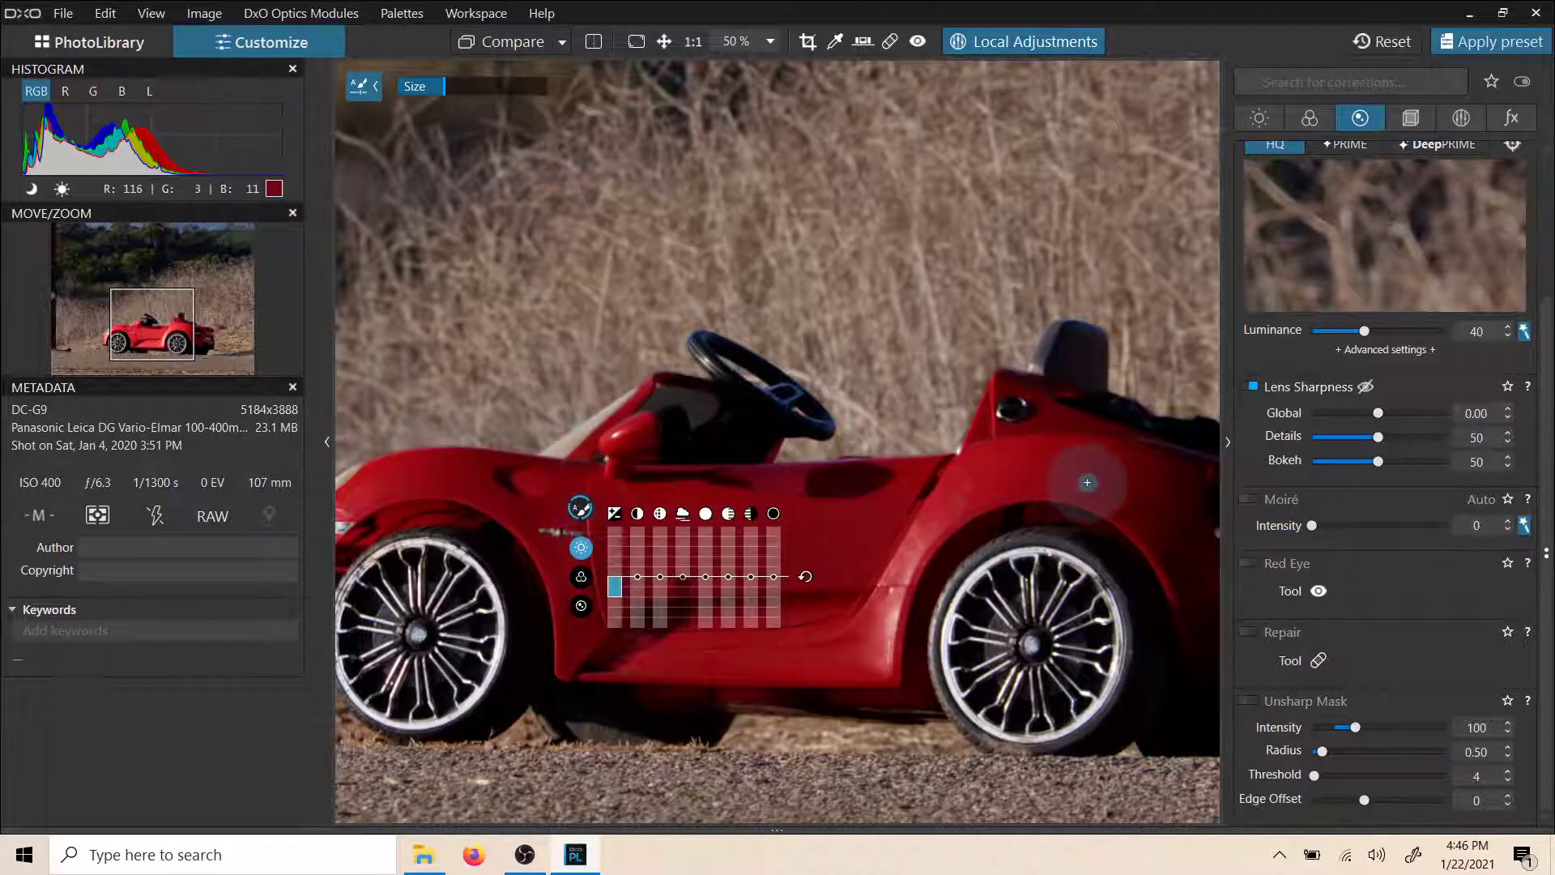
mouse_move(587, 513)
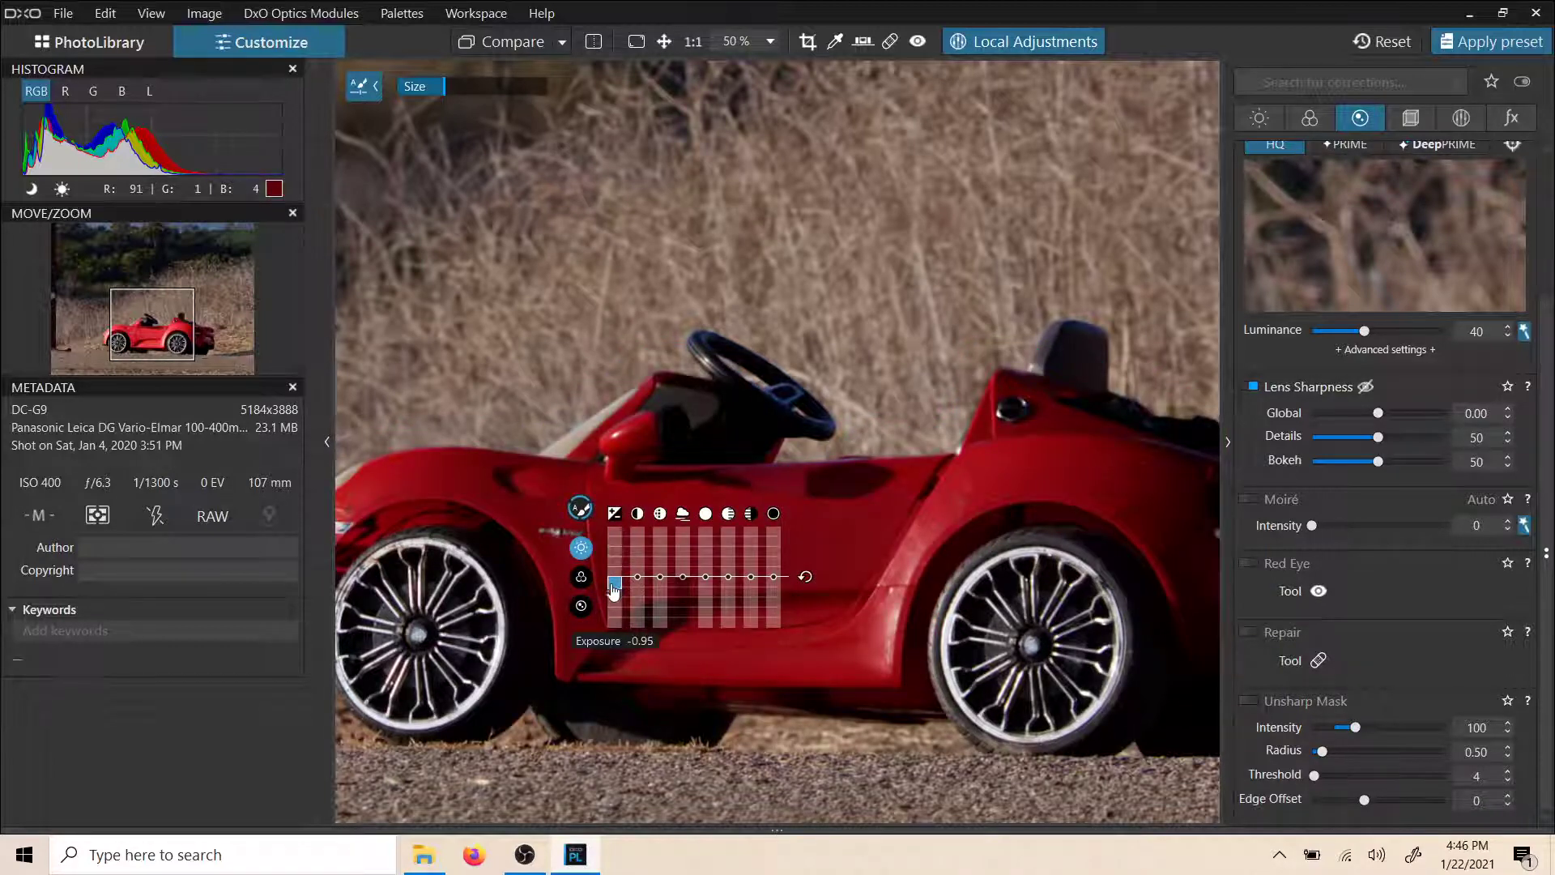
left_click_drag(614, 585, 616, 556)
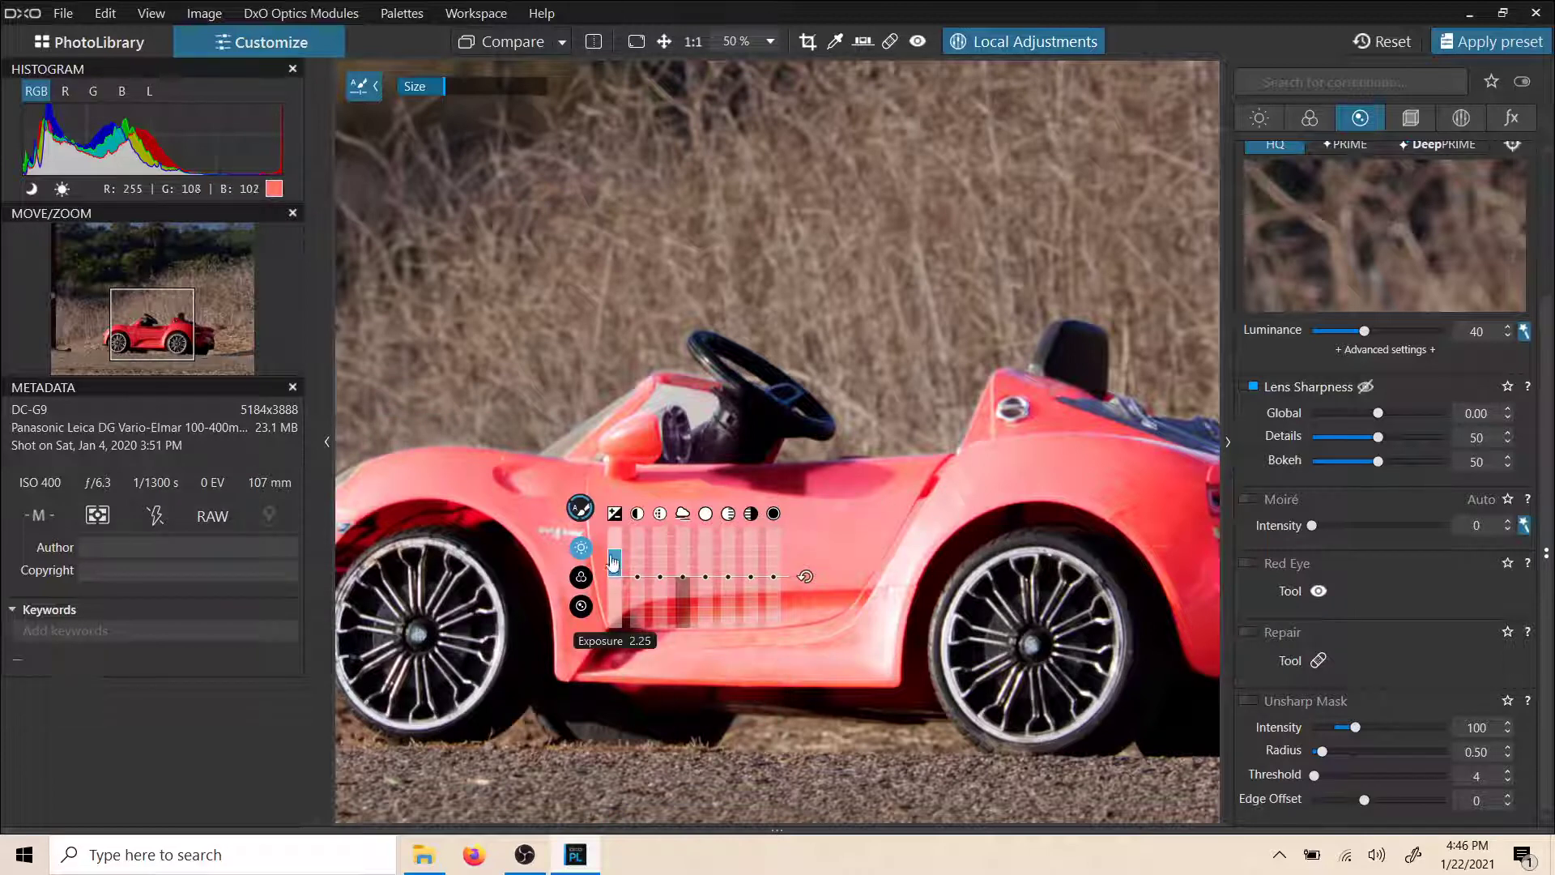
left_click_drag(613, 560, 615, 575)
Switch to the plain Brush and set its feathering to 15%
scroll(692, 381, "up", 1)
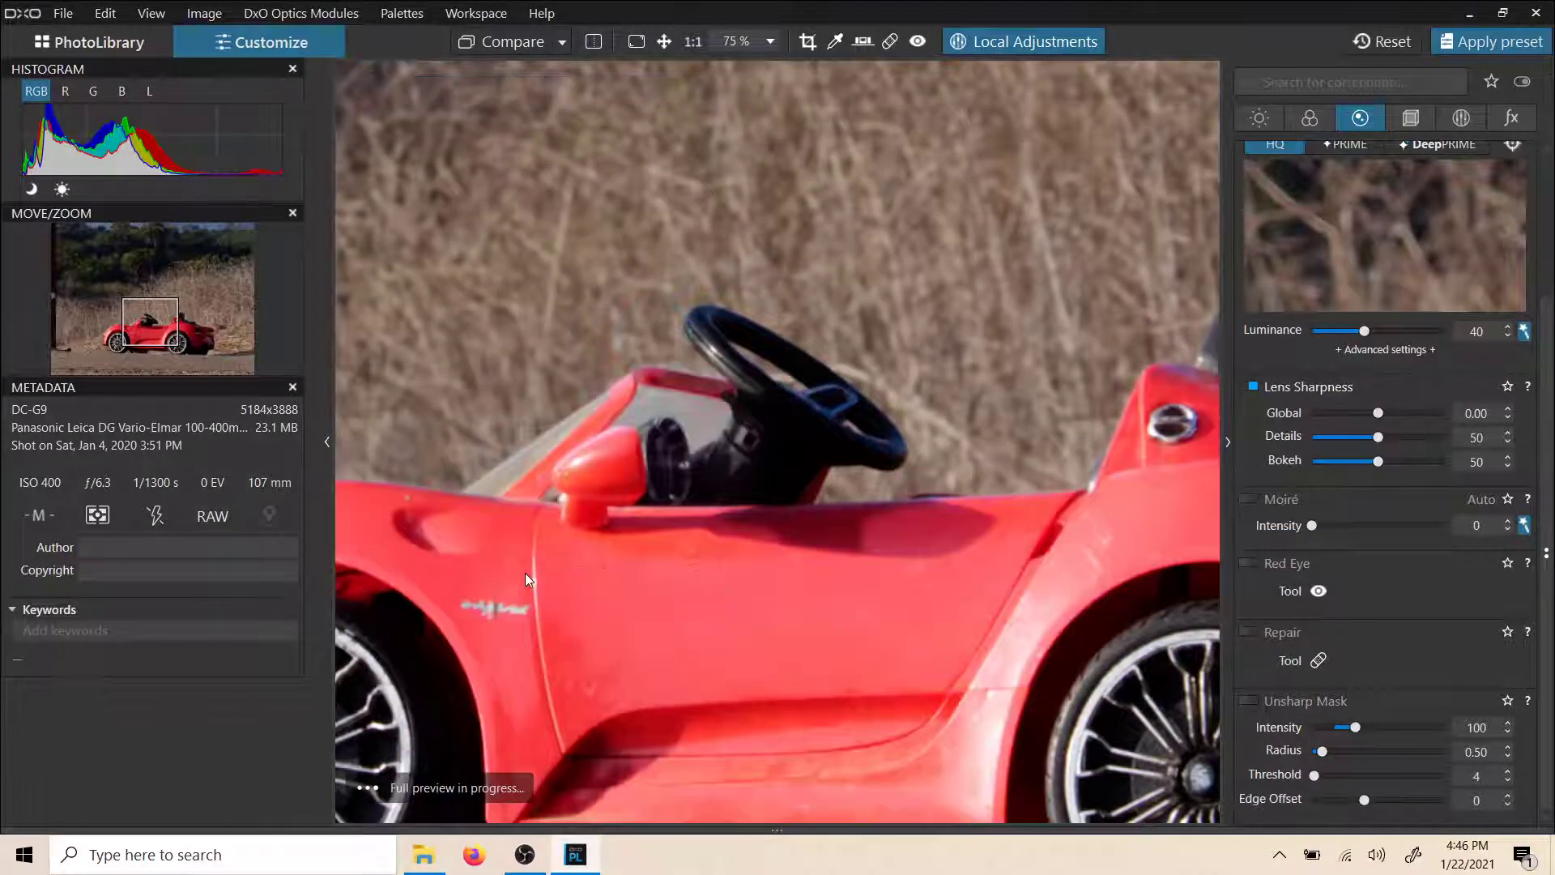
right_click(524, 571)
left_click(593, 590)
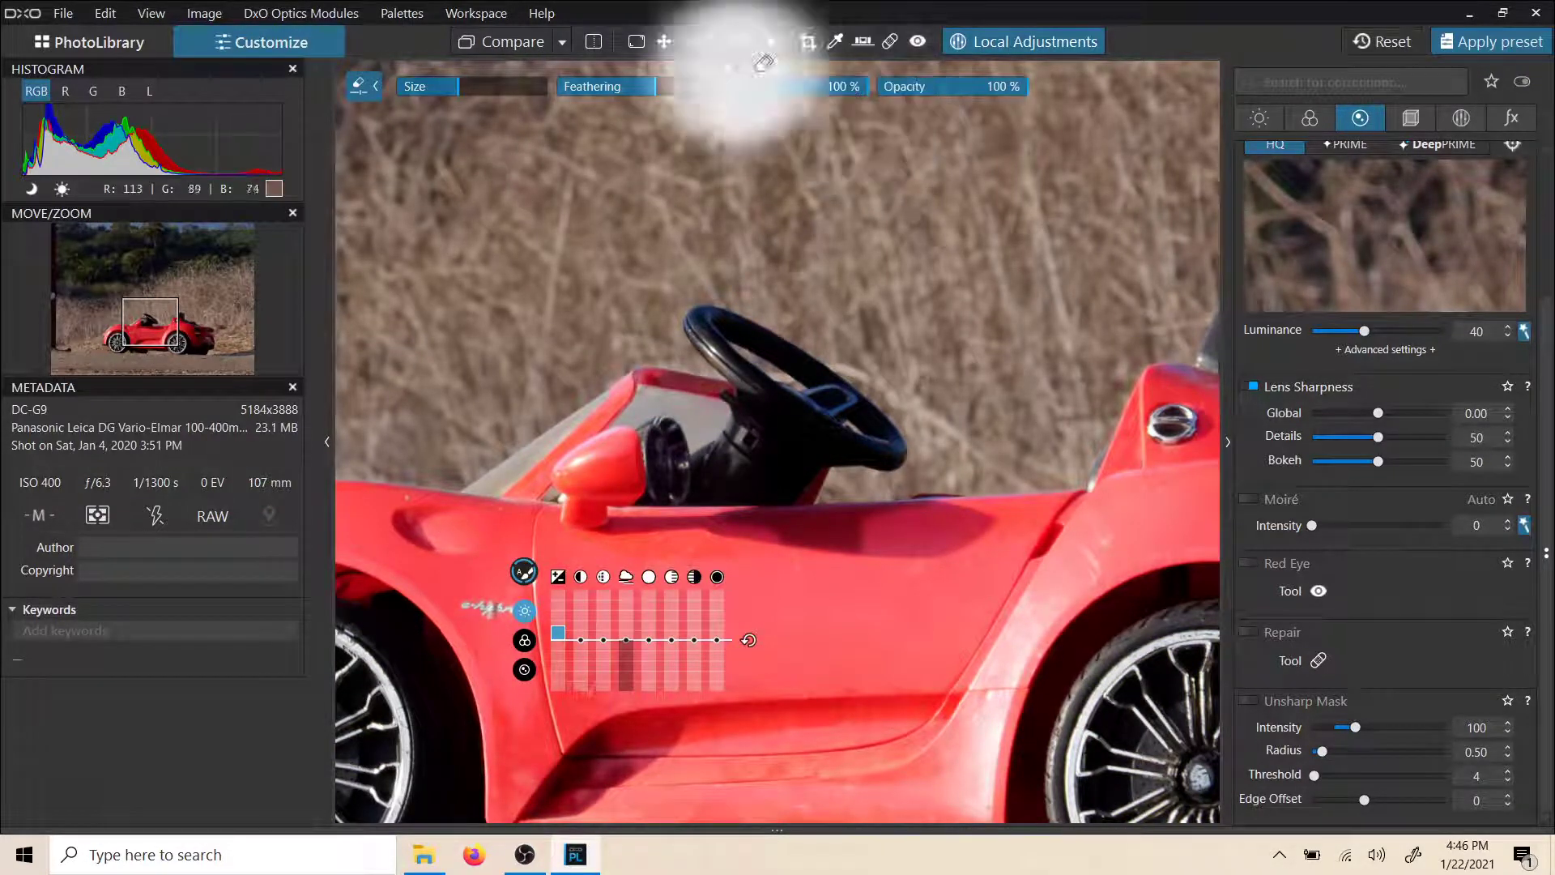
left_click(585, 91)
left_click(580, 91)
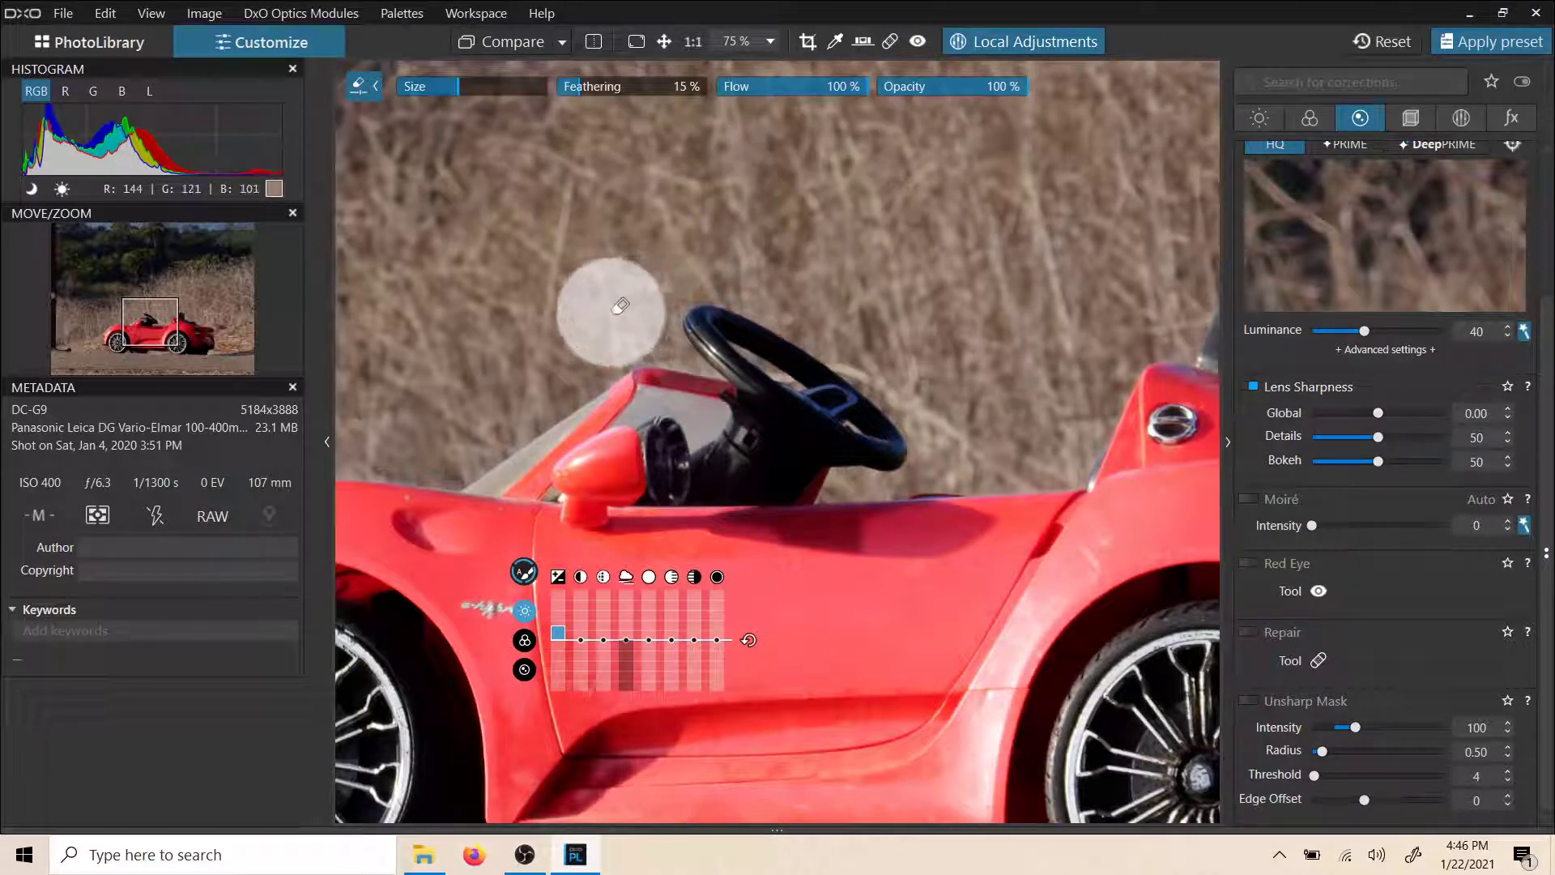
Shrink the brush size and toggle the mask overlay with M to check coverage
scroll(619, 306, "down", 6)
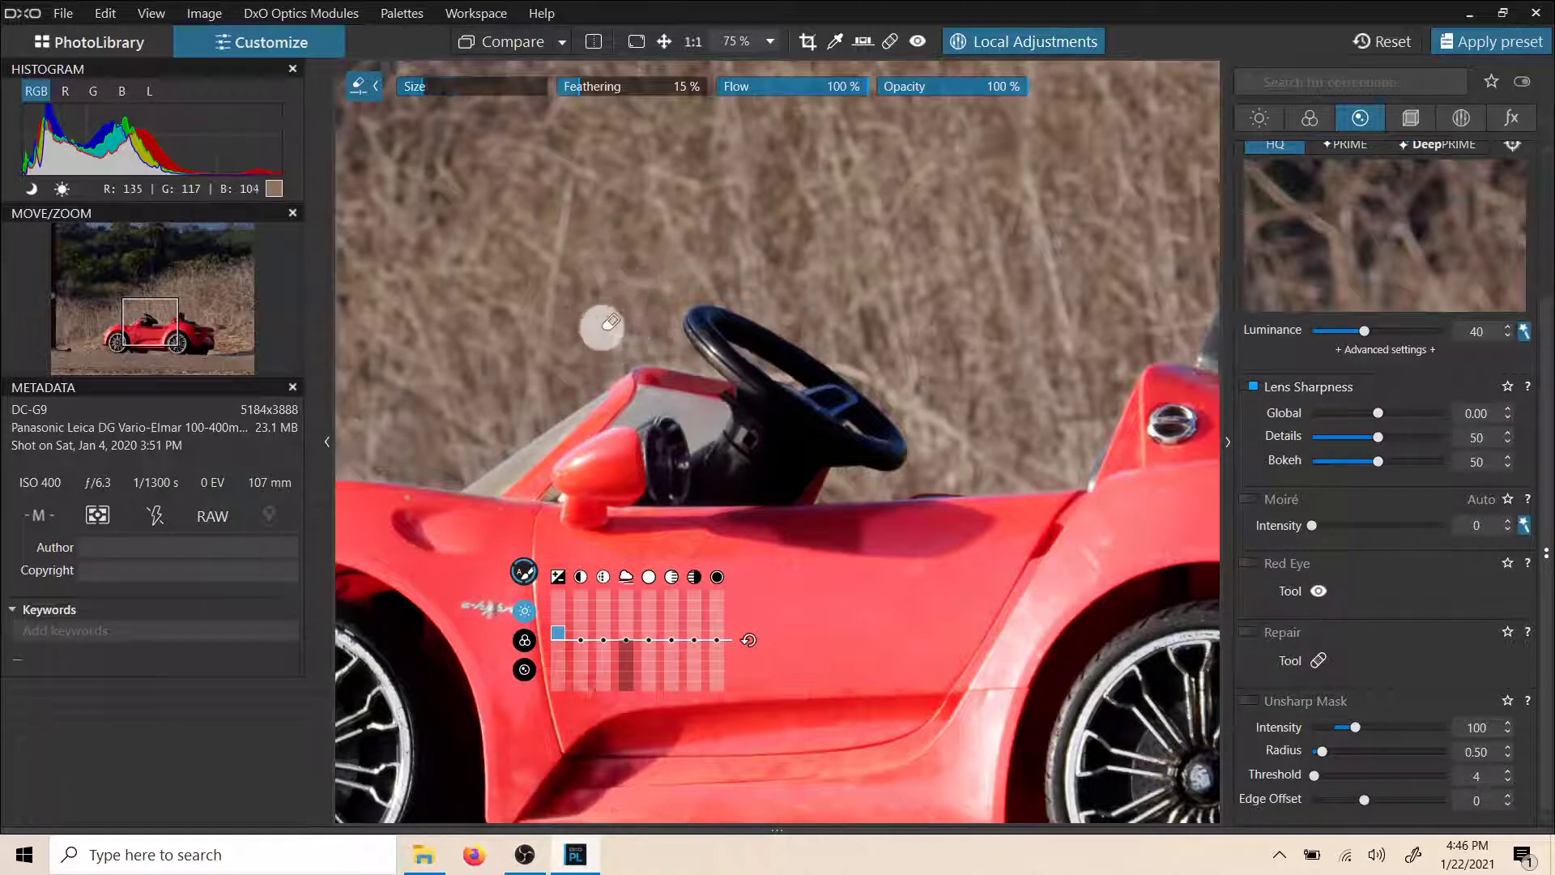
key("m")
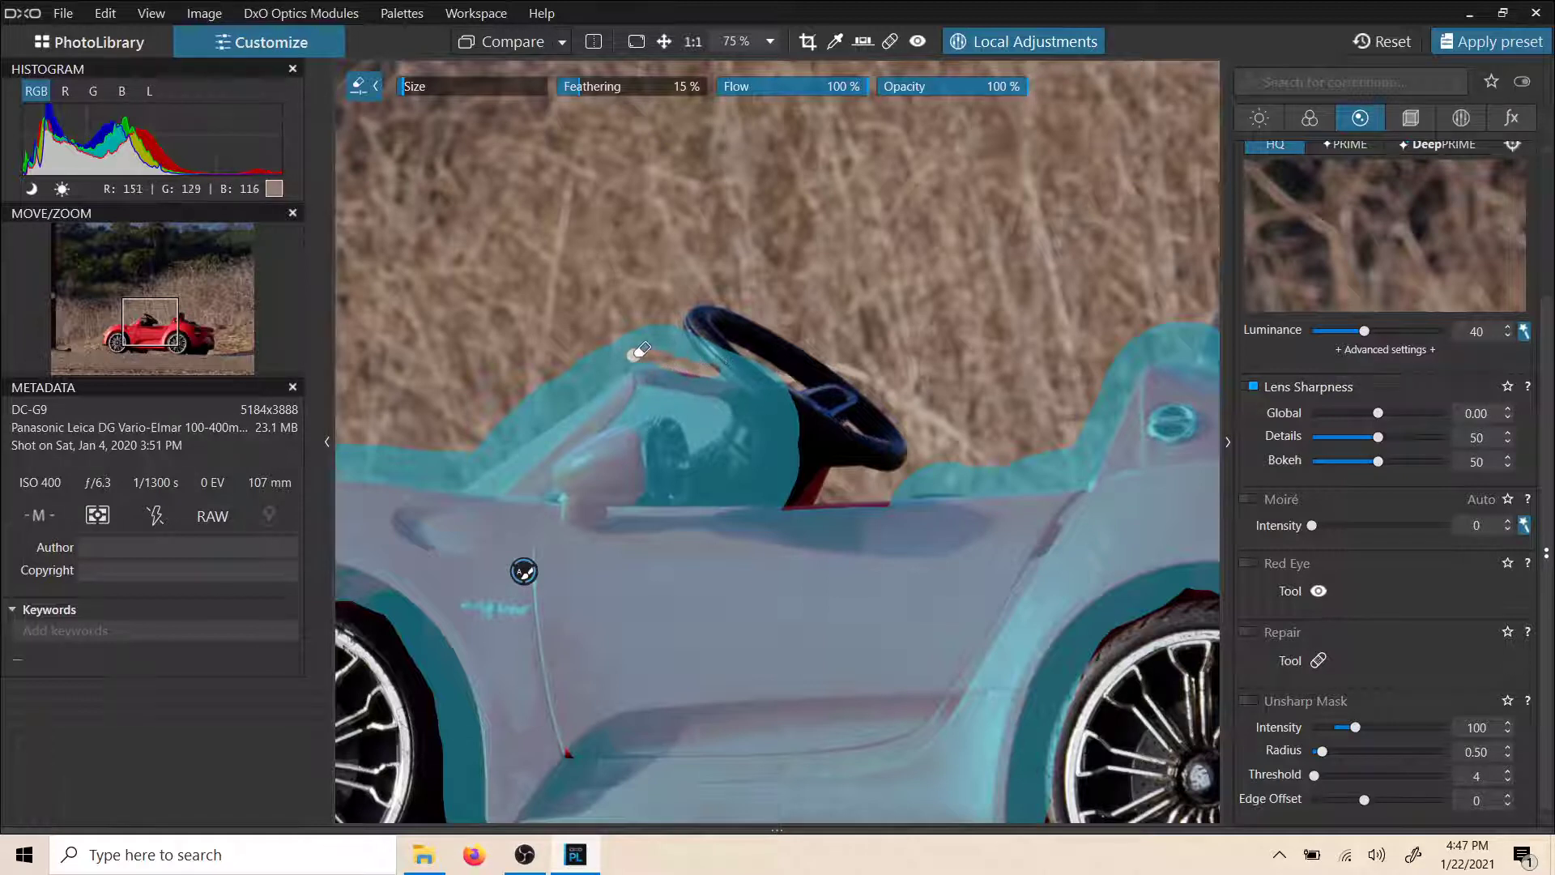
key("m")
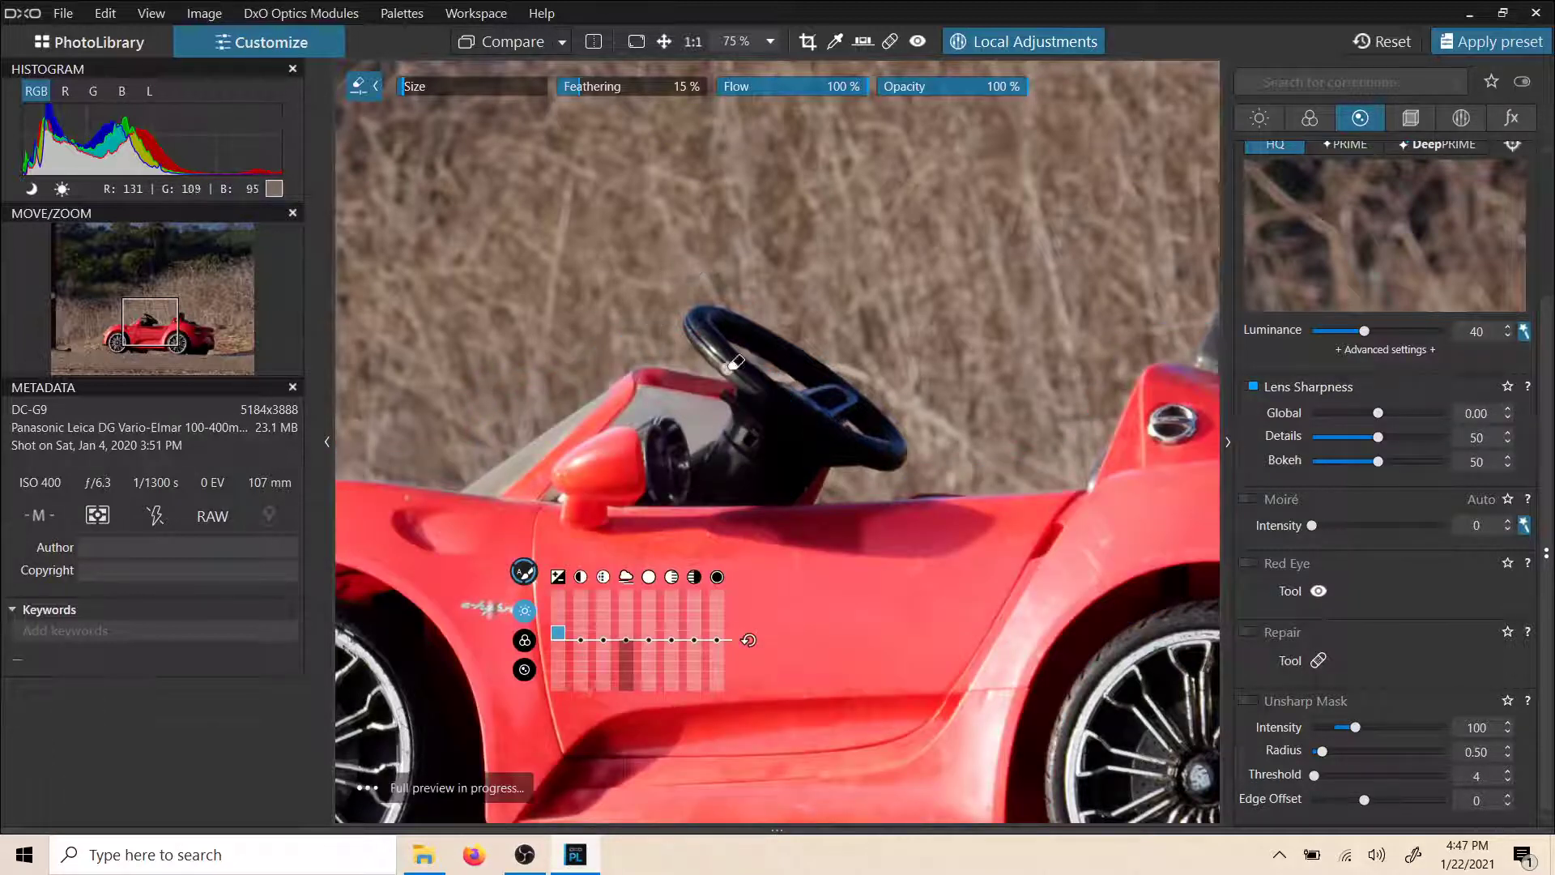
Set the car mask's exposure to -0.68, boost its saturation, then hide the overlays with Escape
scroll(758, 447, "down", 5)
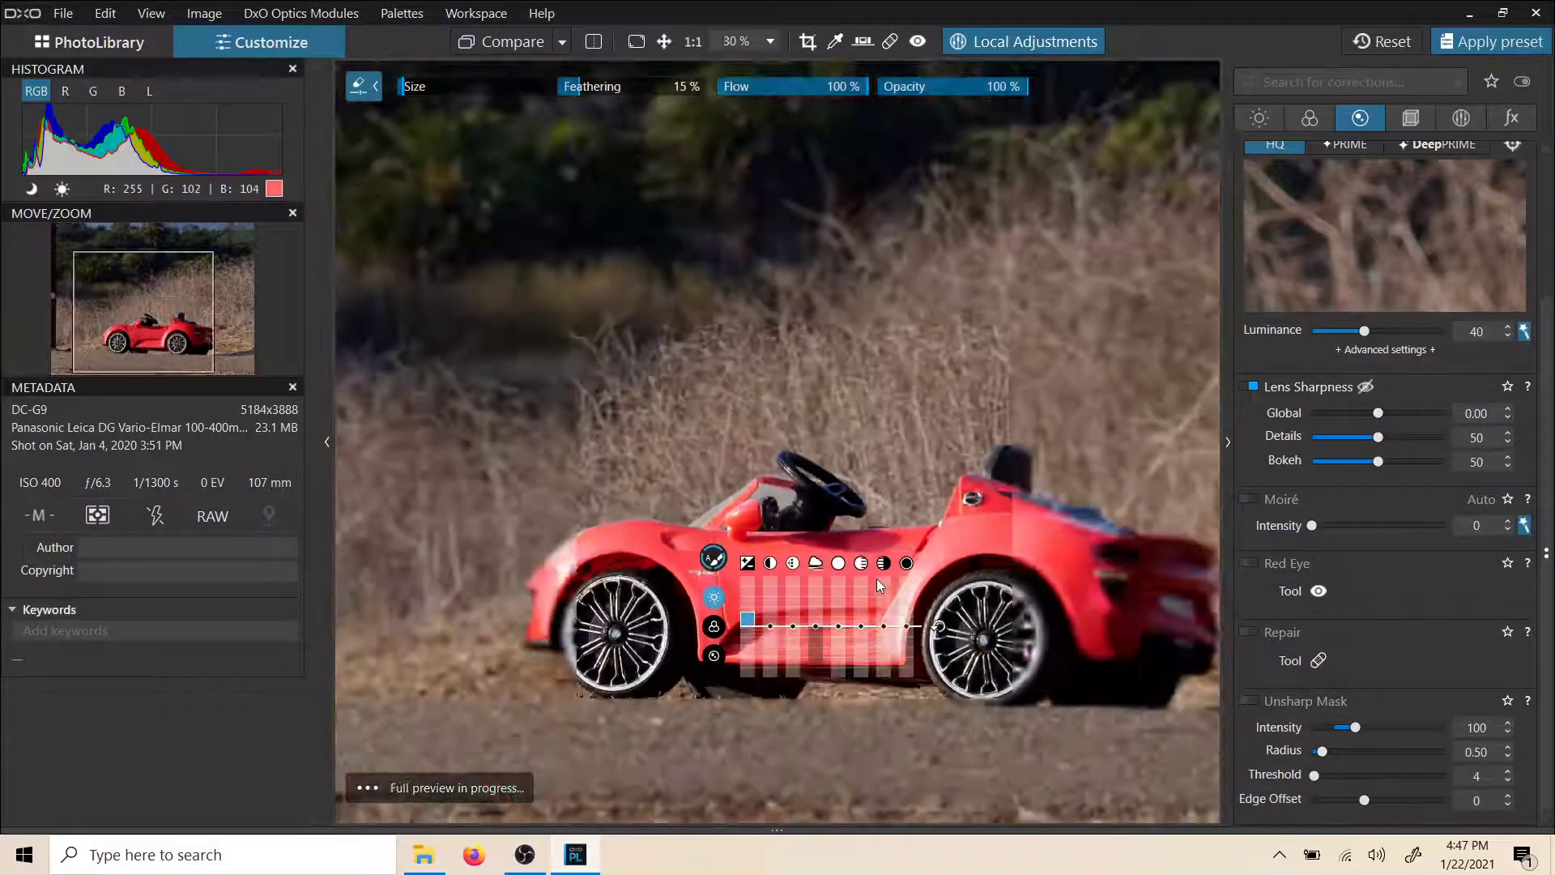
mouse_move(759, 620)
left_mouse_down()
mouse_move(757, 660)
mouse_move(781, 630)
left_mouse_up()
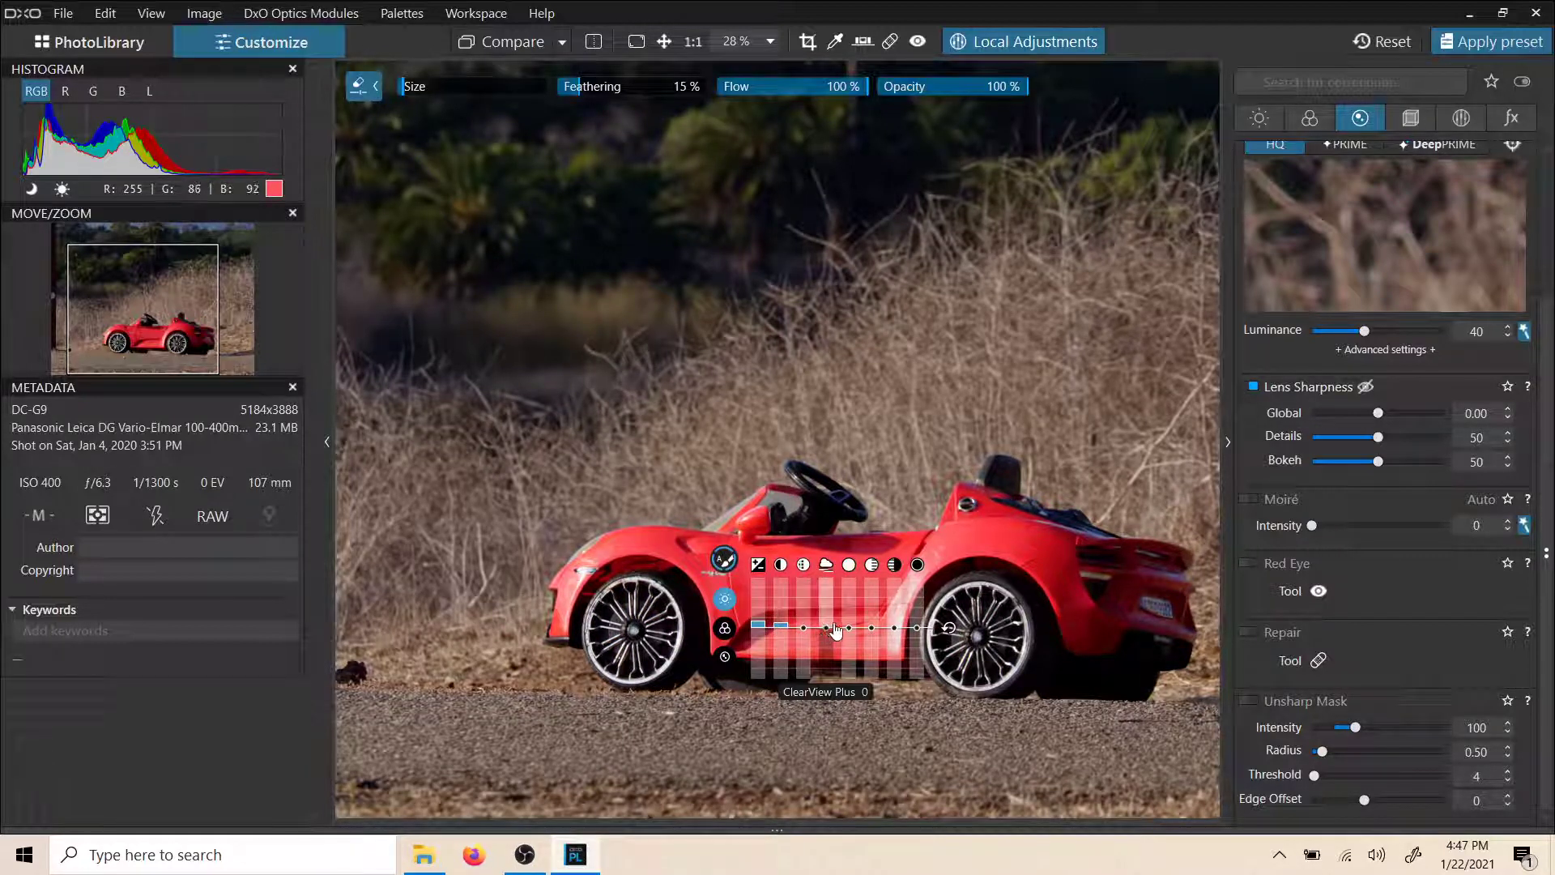
left_click(726, 627)
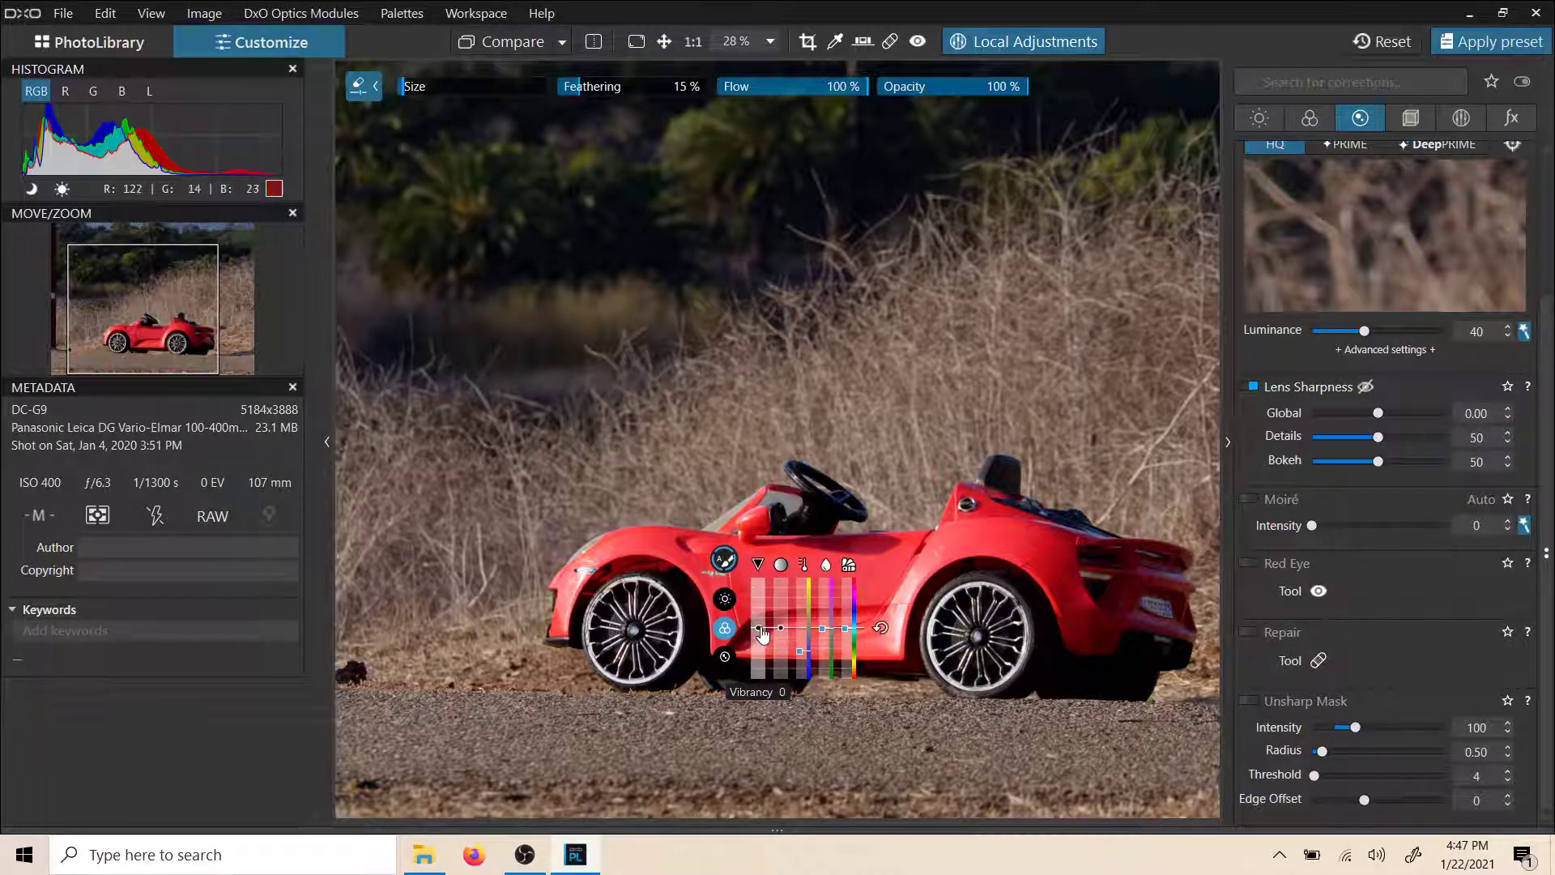
left_click_drag(781, 630, 763, 627)
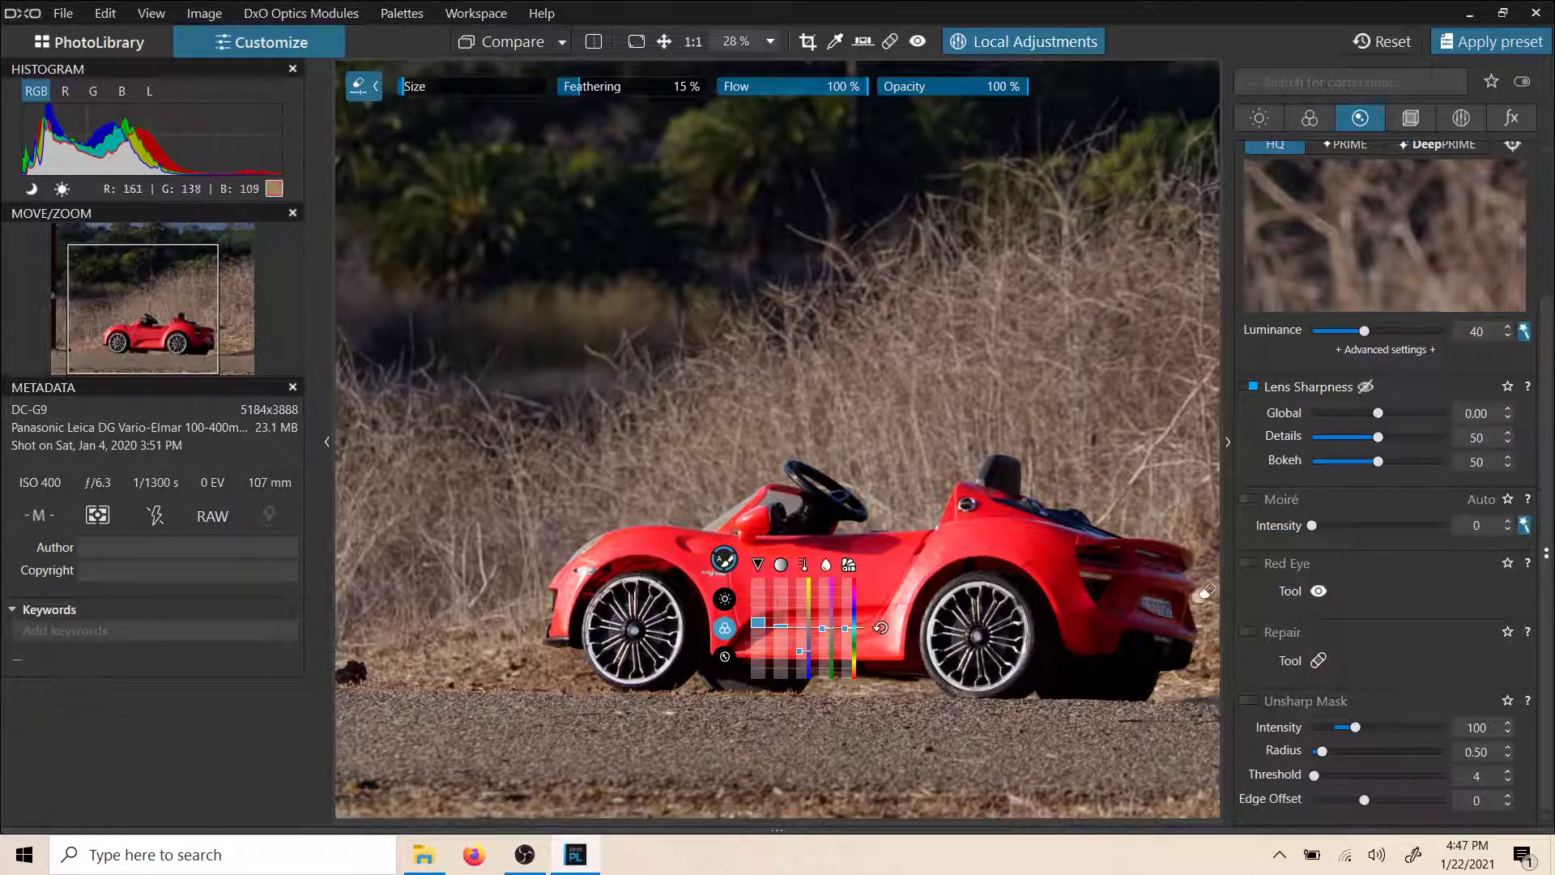
key("Escape")
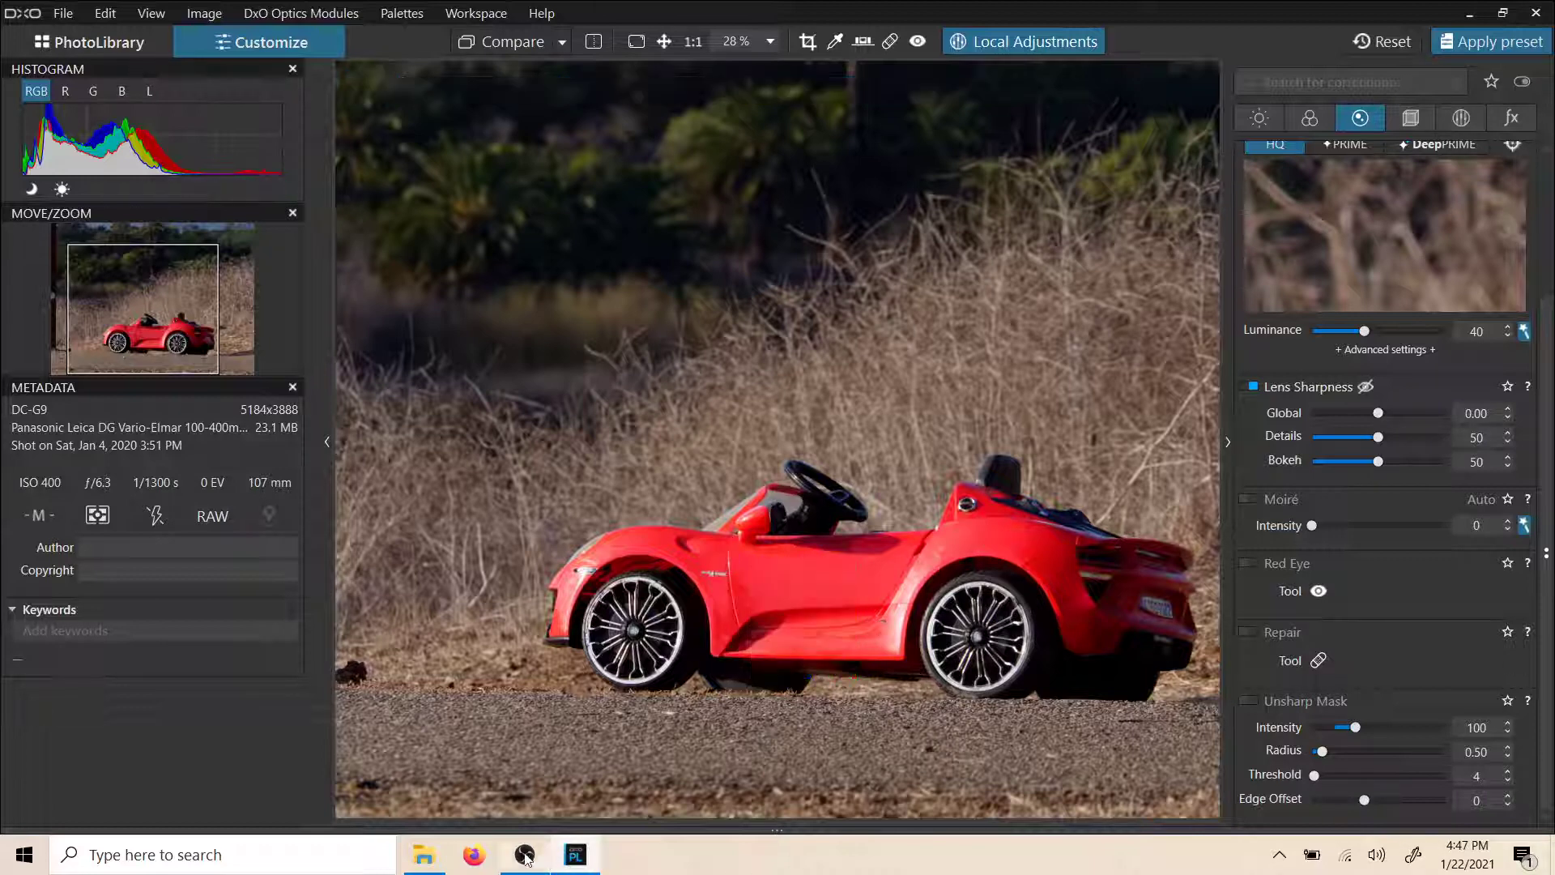